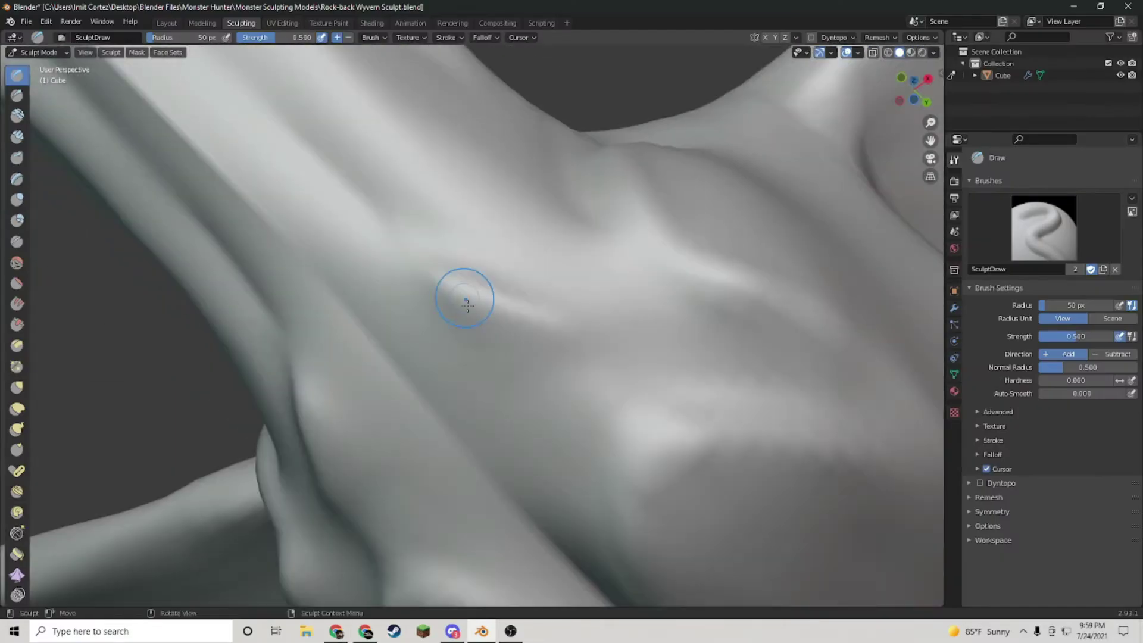
- Sculpt raised folds on the wyvern's body and around its eye using the Draw brush at 50 px radius and 0.500 strength
{"action": "left_click_drag", "start_coordinate": [468, 299], "coordinate": [387, 280]}
{"action": "scroll", "coordinate": [358, 245], "scroll_direction": "down", "scroll_amount": 3}
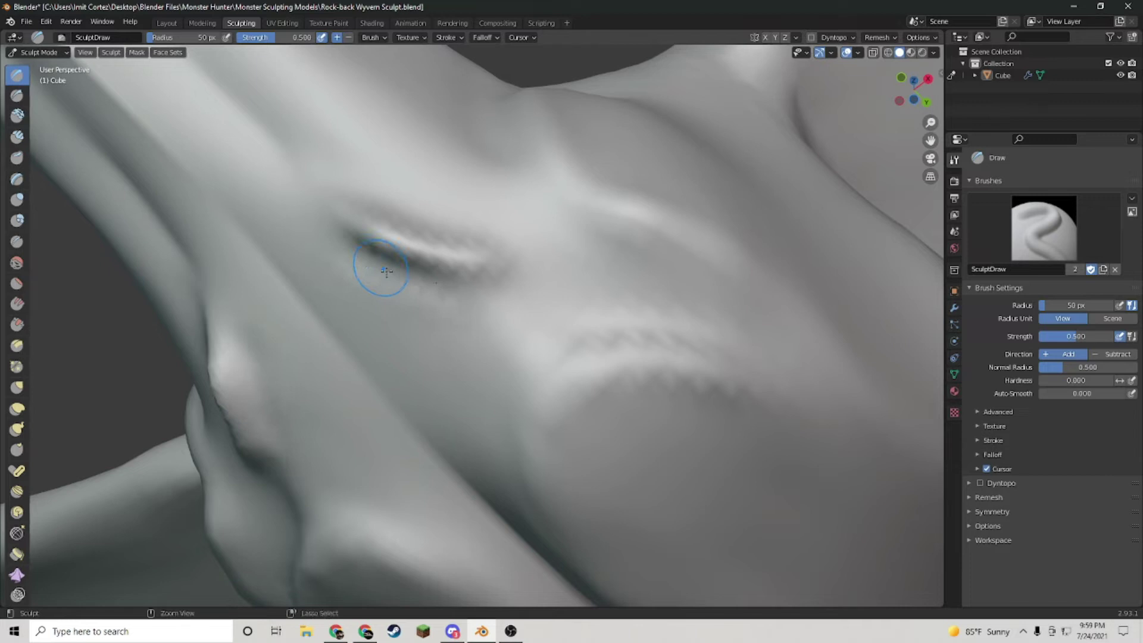
{"action": "mouse_move", "coordinate": [383, 263]}
{"action": "middle_mouse_down"}
{"action": "mouse_move", "coordinate": [331, 262]}
{"action": "mouse_move", "coordinate": [384, 283]}
{"action": "middle_mouse_up"}
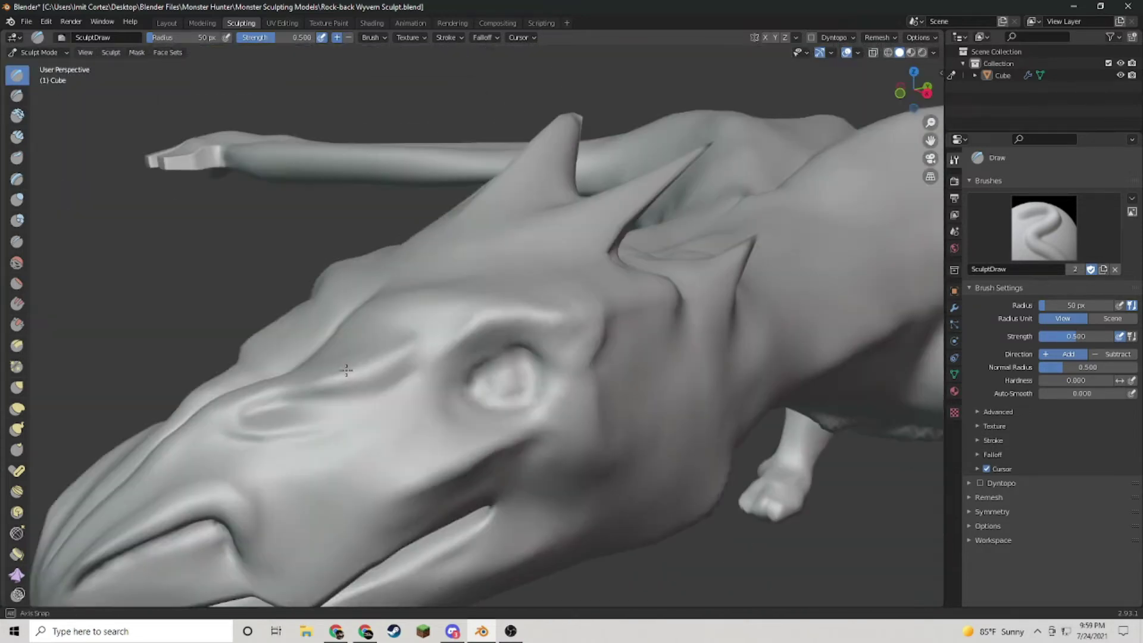
{"action": "middle_click_drag", "start_coordinate": [346, 371], "coordinate": [455, 369]}
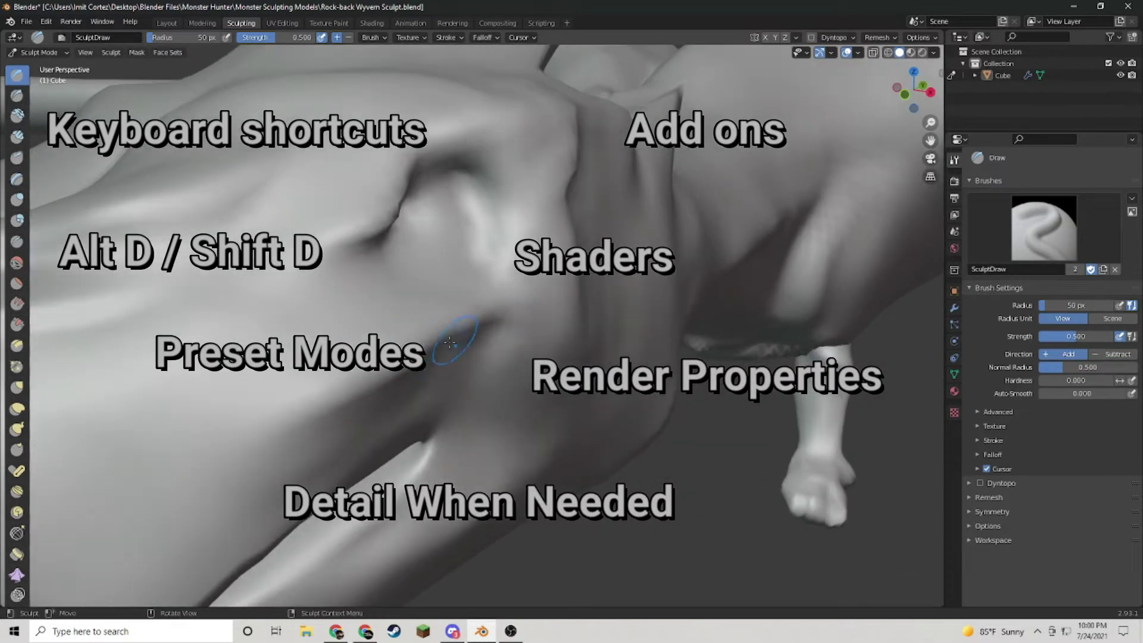
{"action": "mouse_move", "coordinate": [546, 339]}
{"action": "middle_mouse_down"}
{"action": "mouse_move", "coordinate": [383, 286]}
{"action": "mouse_move", "coordinate": [494, 272]}
{"action": "middle_mouse_up"}
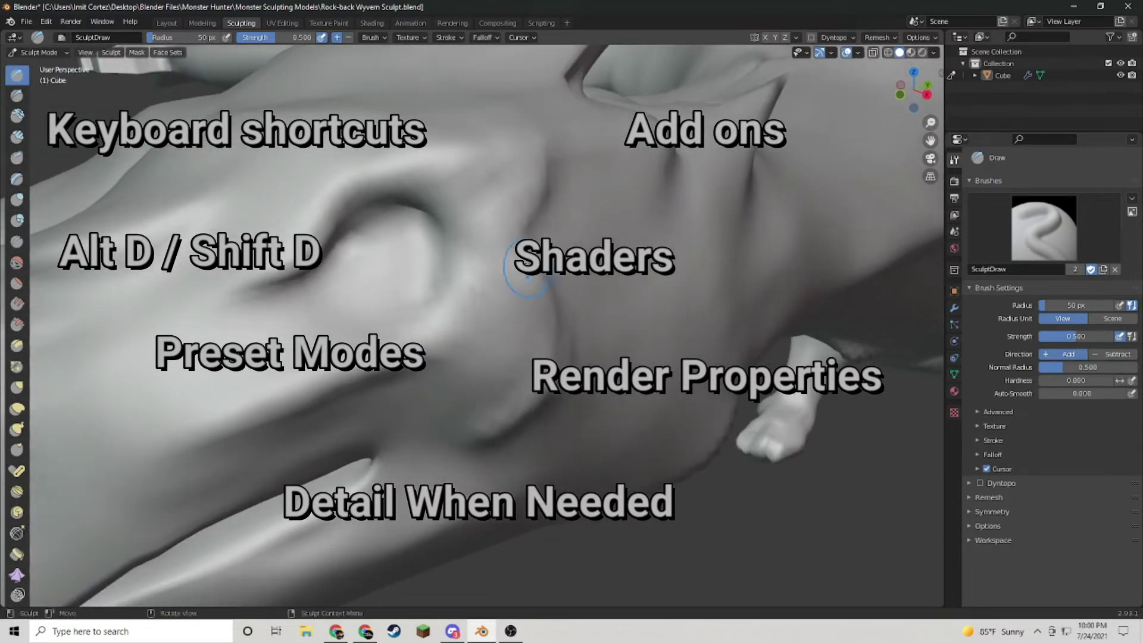
{"action": "mouse_move", "coordinate": [452, 412]}
{"action": "middle_mouse_down"}
{"action": "mouse_move", "coordinate": [434, 256]}
{"action": "mouse_move", "coordinate": [459, 217]}
{"action": "mouse_move", "coordinate": [433, 256]}
{"action": "middle_mouse_up"}
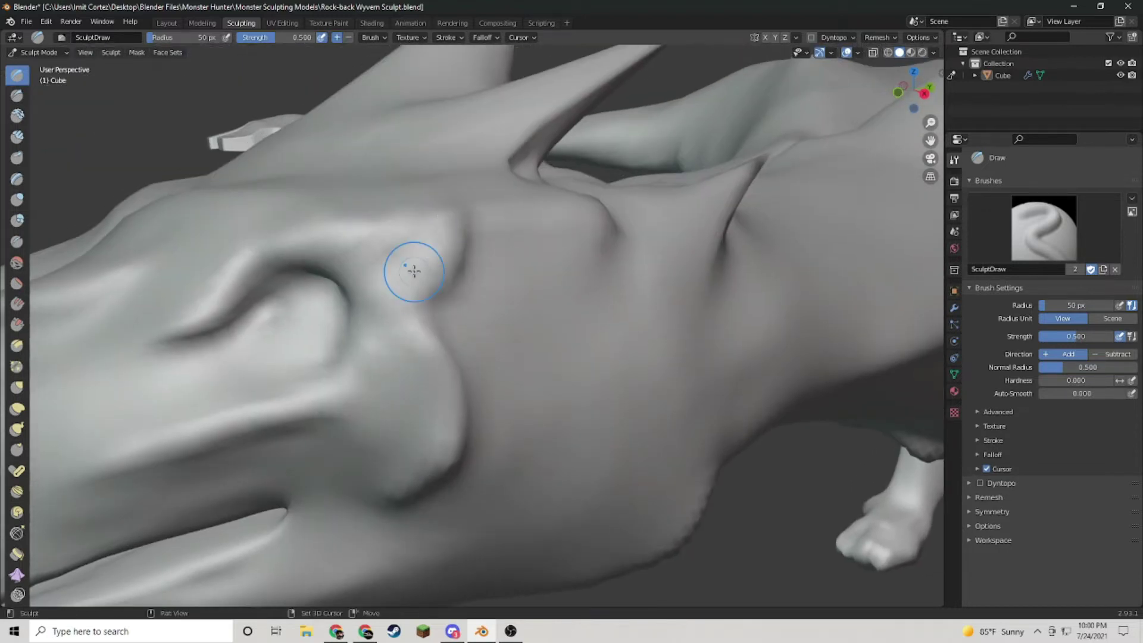
{"action": "middle_click_drag", "start_coordinate": [357, 221], "coordinate": [327, 312]}
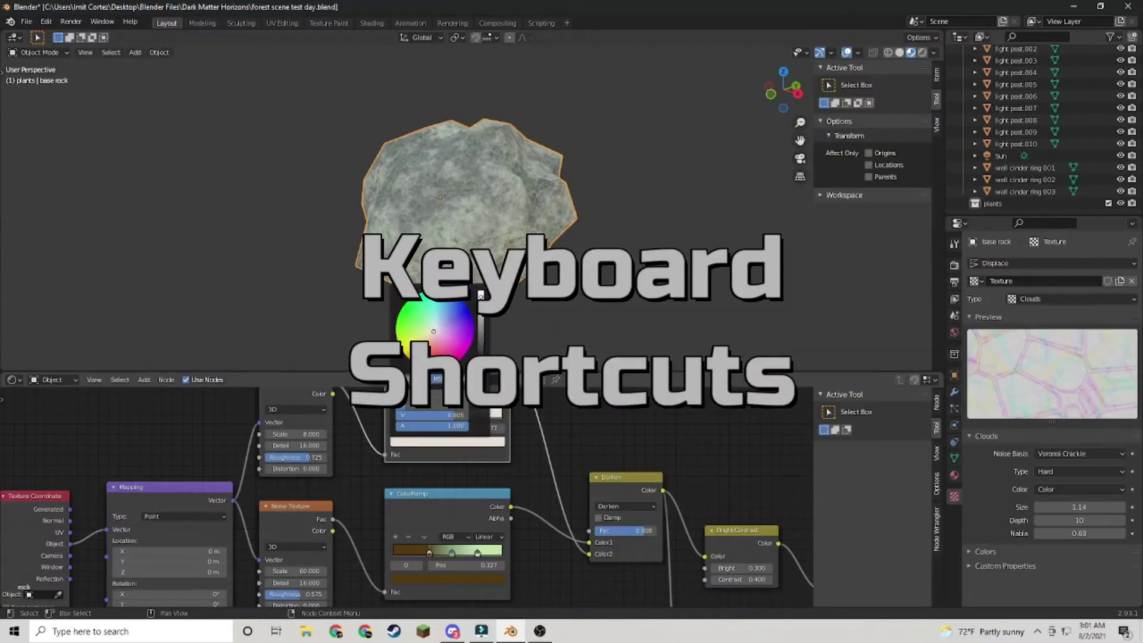
- Adjust the brightness of the rock's upper ColorRamp stop and place three linked duplicates of the rock
{"action": "left_click_drag", "start_coordinate": [442, 415], "coordinate": [446, 414]}
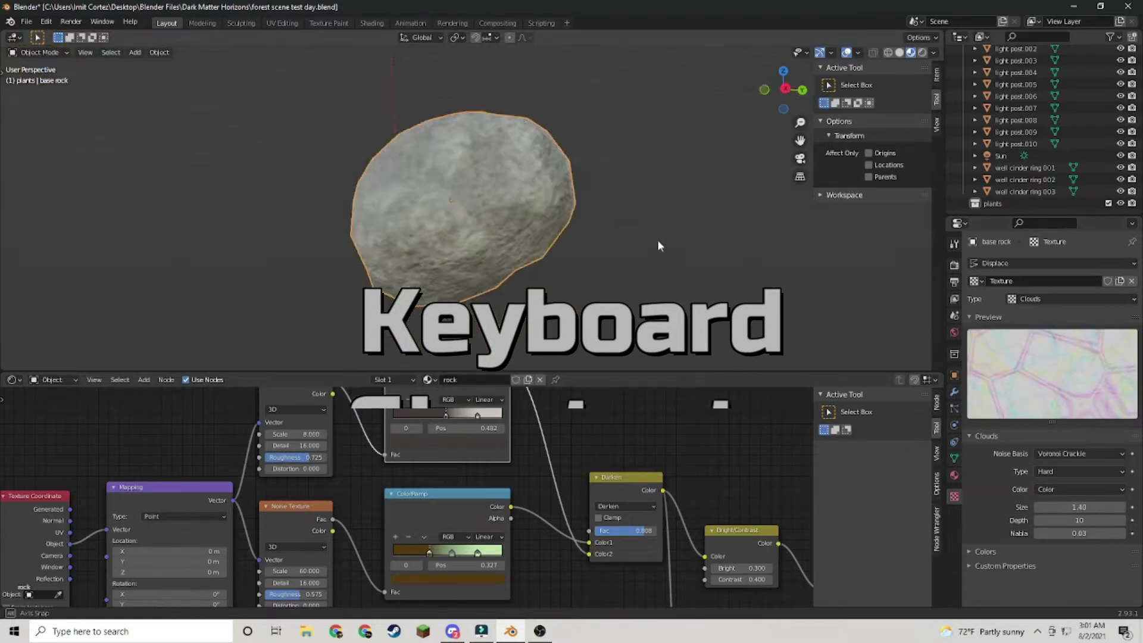
{"action": "key", "text": "alt+d"}
{"action": "left_click", "coordinate": [751, 266]}
{"action": "key", "text": "alt+d"}
{"action": "left_click", "coordinate": [767, 266]}
{"action": "scroll", "coordinate": [673, 274], "scroll_direction": "down", "scroll_amount": 2}
{"action": "mouse_move", "coordinate": [575, 295]}
{"action": "middle_mouse_down"}
{"action": "mouse_move", "coordinate": [607, 333]}
{"action": "mouse_move", "coordinate": [572, 280]}
{"action": "middle_mouse_up"}
{"action": "key", "text": "alt+d"}
{"action": "left_click", "coordinate": [517, 218]}
- Scale and reposition the newest linked duplicate, and switch to vertex selection in Edit Mode
{"action": "key", "text": "s"}
{"action": "left_click", "coordinate": [664, 314]}
{"action": "key", "text": "g"}
{"action": "left_click", "coordinate": [649, 301]}
{"action": "key", "text": "Tab"}
{"action": "middle_click_drag", "start_coordinate": [649, 302], "coordinate": [477, 220]}
{"action": "key", "text": "1"}
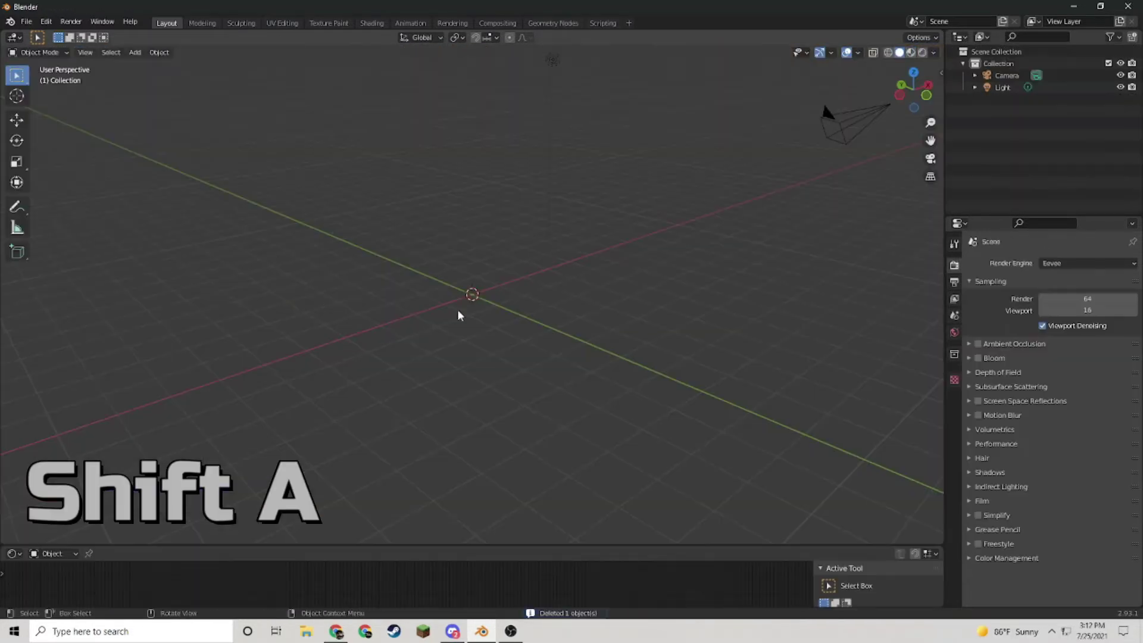
- Add a cube mesh to the scene at the 3D cursor
{"action": "key", "text": "shift+a"}
{"action": "mouse_move", "coordinate": [460, 314]}
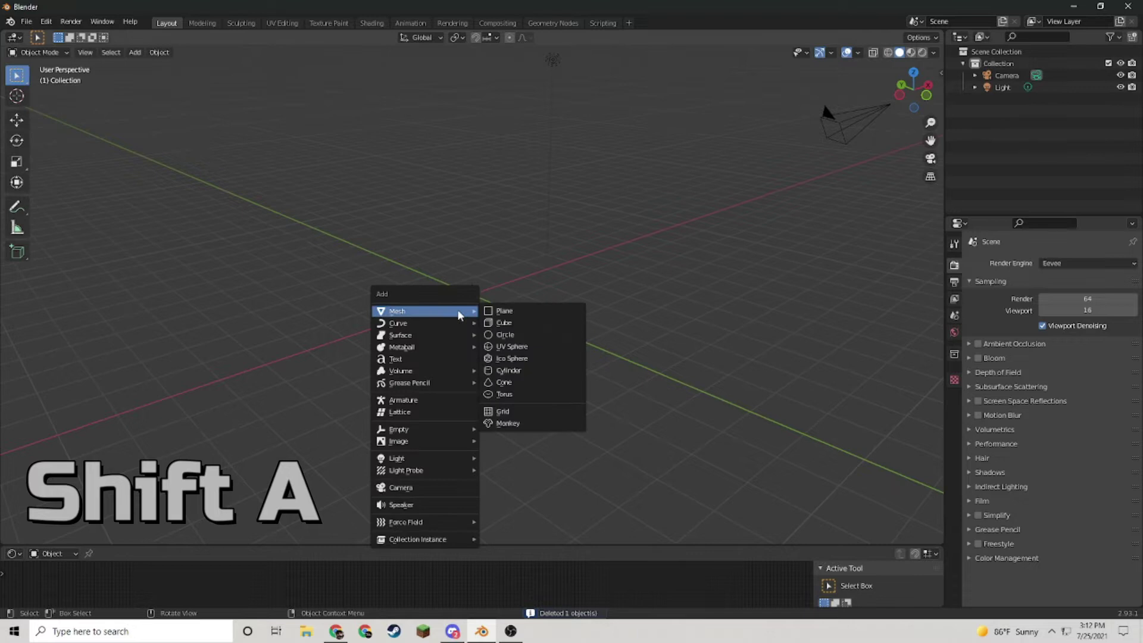
{"action": "left_click", "coordinate": [503, 322]}
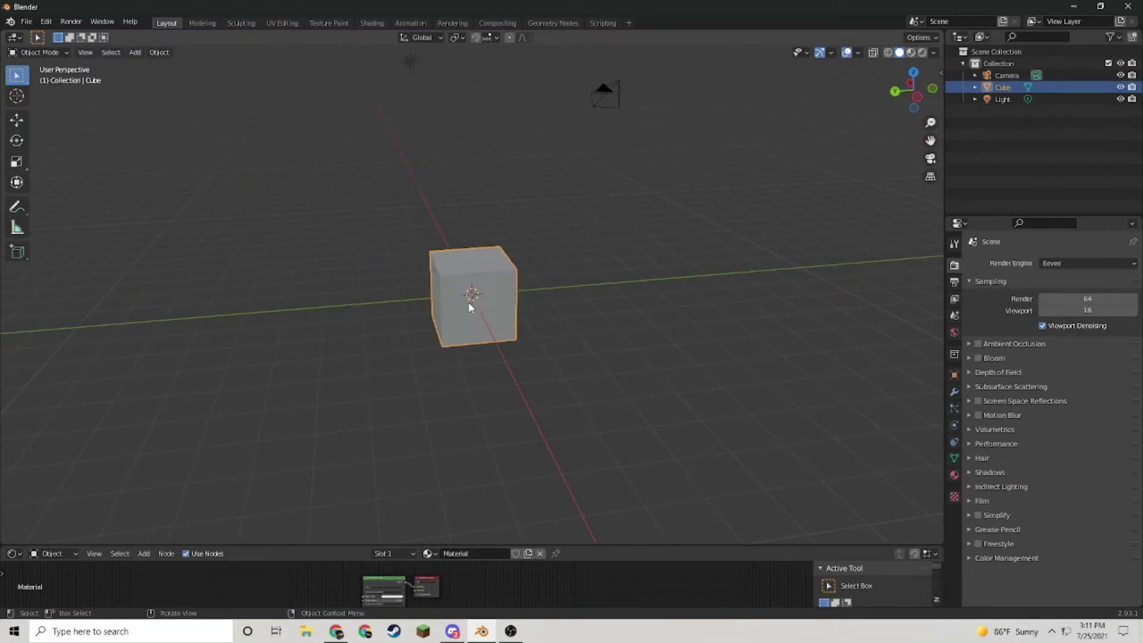
- Make several independent duplicates of the cube and spread them around the original
{"action": "key", "text": "shift+d"}
{"action": "left_click", "coordinate": [578, 274]}
{"action": "key", "text": "shift+d"}
{"action": "left_click", "coordinate": [631, 357]}
{"action": "key", "text": "shift+d"}
{"action": "left_click", "coordinate": [457, 428]}
{"action": "key", "text": "shift+d"}
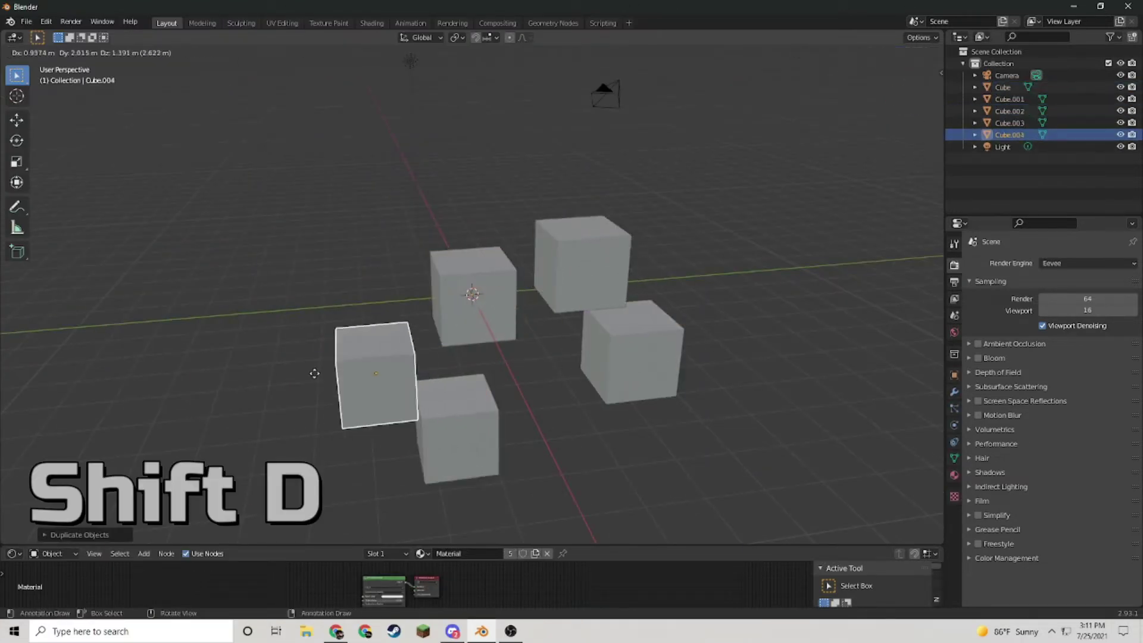
{"action": "left_click", "coordinate": [305, 204]}
{"action": "key", "text": "shift+d"}
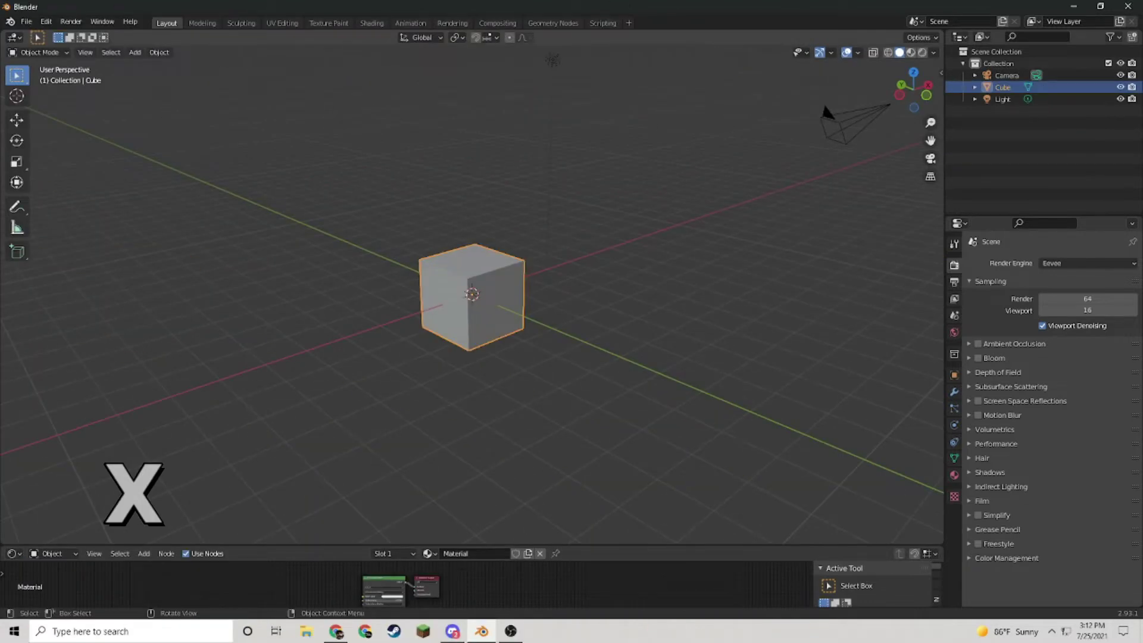
- Delete the selected cube, and return the cube being edited in the fresh scene to Object Mode
{"action": "left_click", "coordinate": [460, 316]}
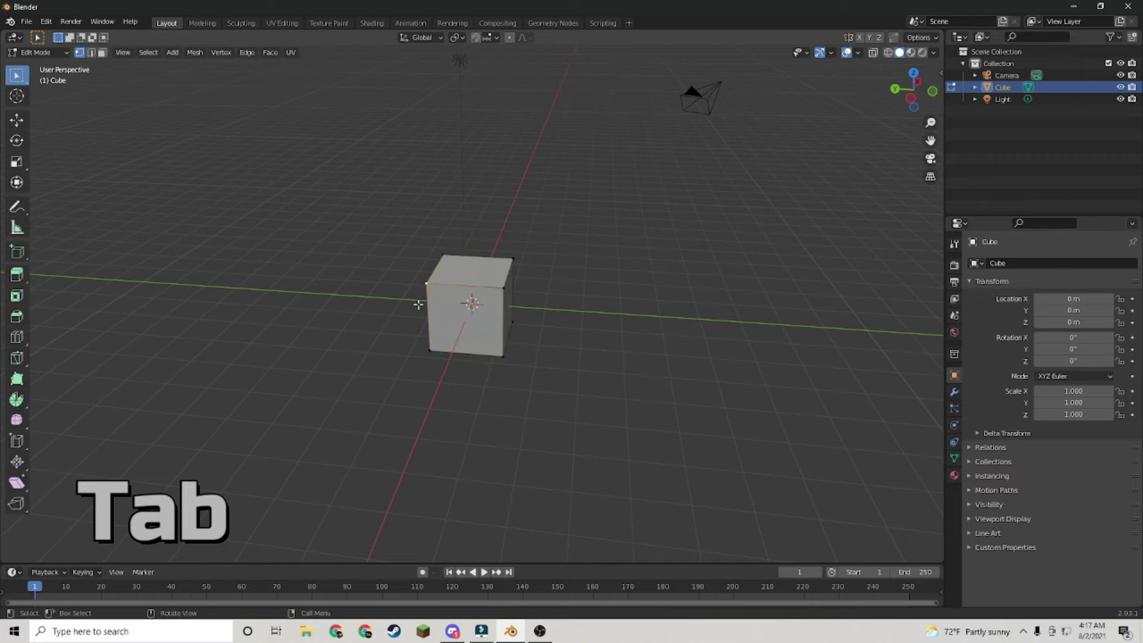
{"action": "middle_click_drag", "start_coordinate": [503, 308], "coordinate": [530, 331]}
{"action": "key", "text": "Tab"}
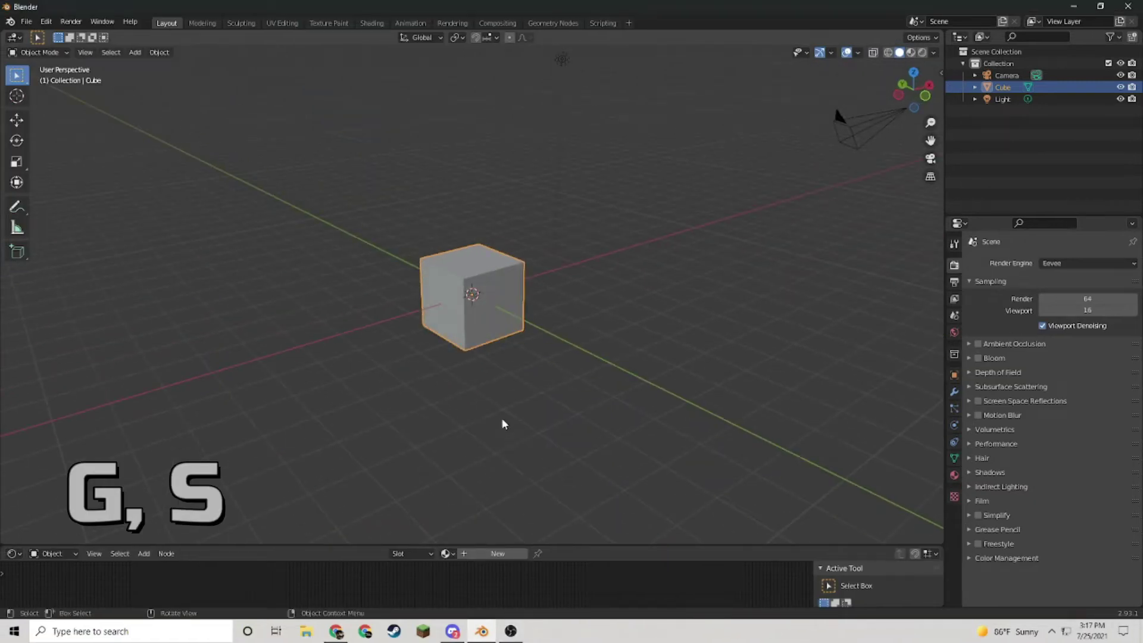
- Try moving the cube along the global Y and Z axes, and cancel the move
{"action": "key", "text": "g"}
{"action": "key", "text": "y"}
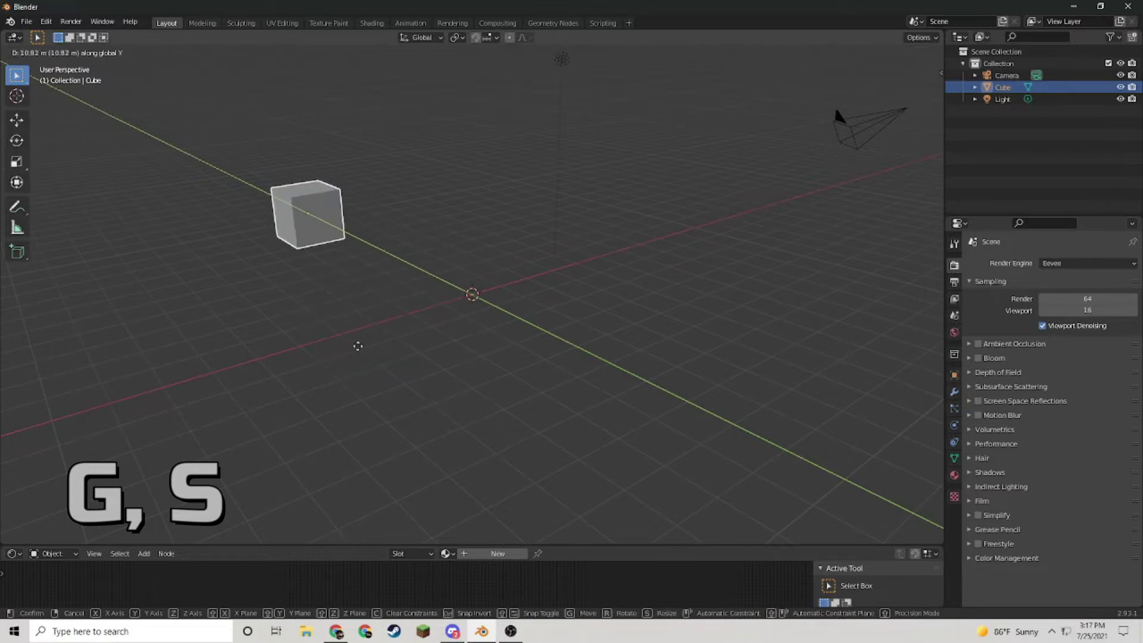
{"action": "key", "text": "z"}
{"action": "key", "text": "Escape"}
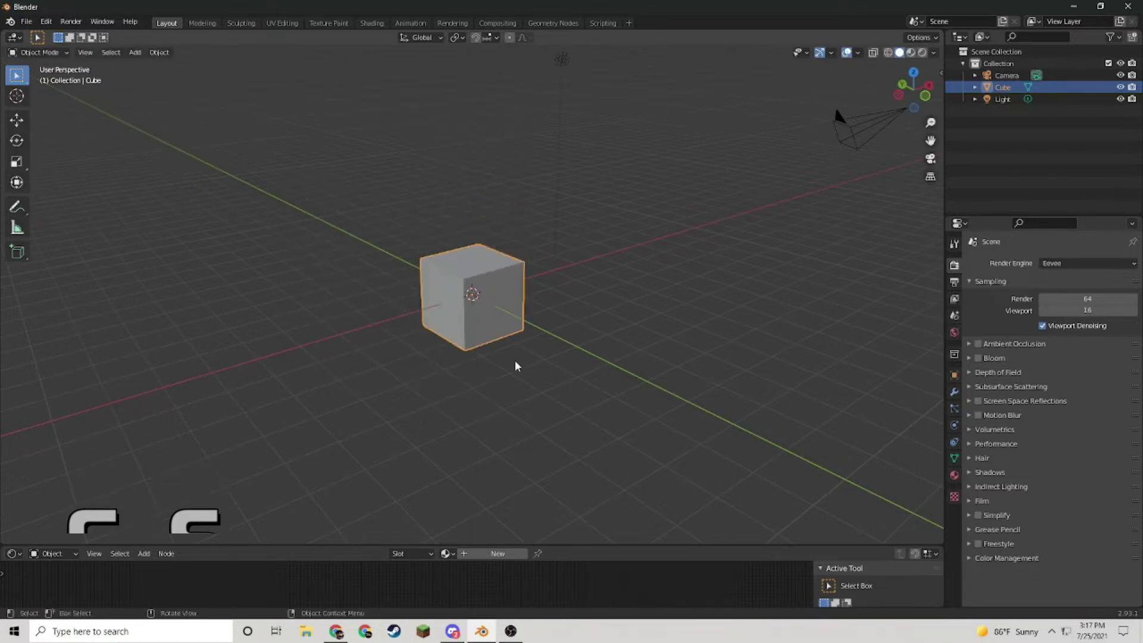
- Try scaling the cube along the global X, Y and Z axes in turn, and cancel the scaling
{"action": "key", "text": "s"}
{"action": "key", "text": "x"}
{"action": "key", "text": "y"}
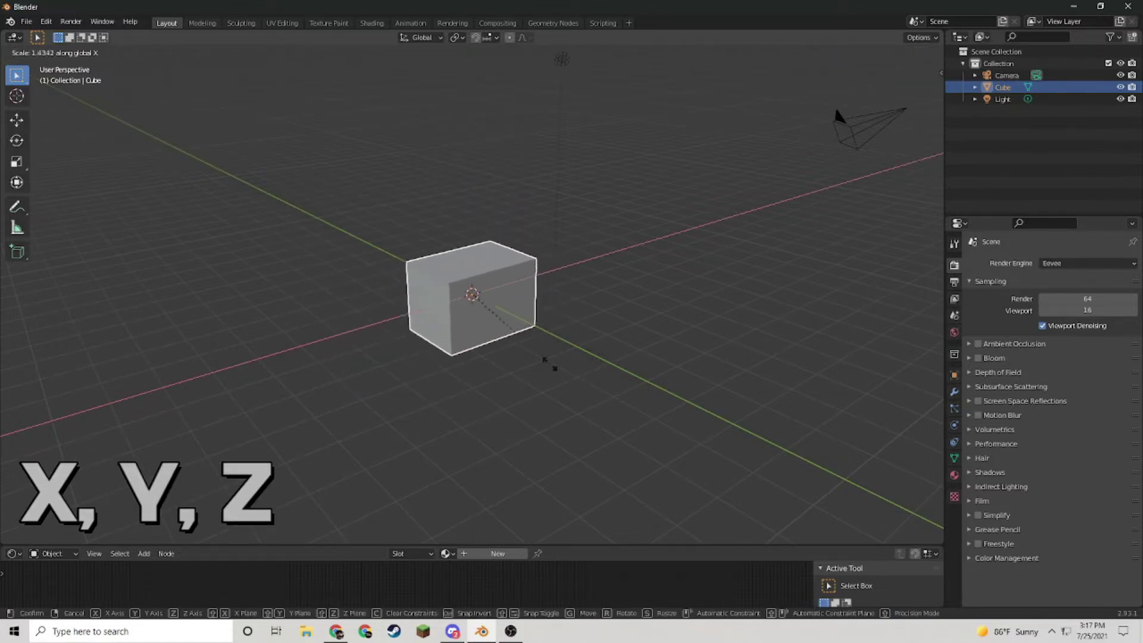
{"action": "key", "text": "z"}
{"action": "key", "text": "y"}
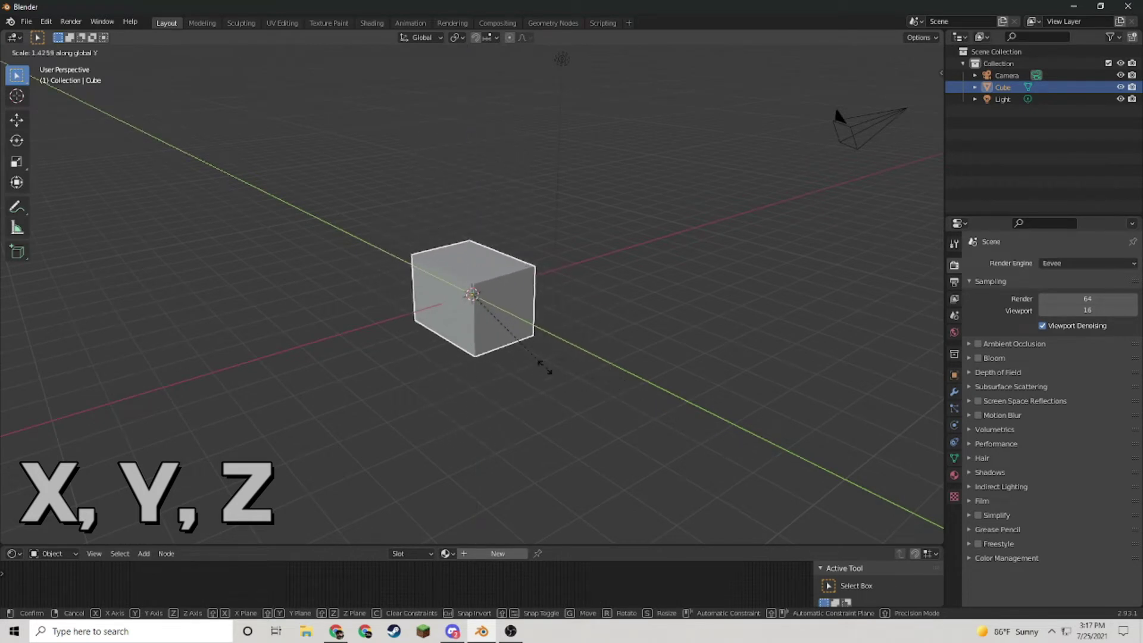
{"action": "key", "text": "Escape"}
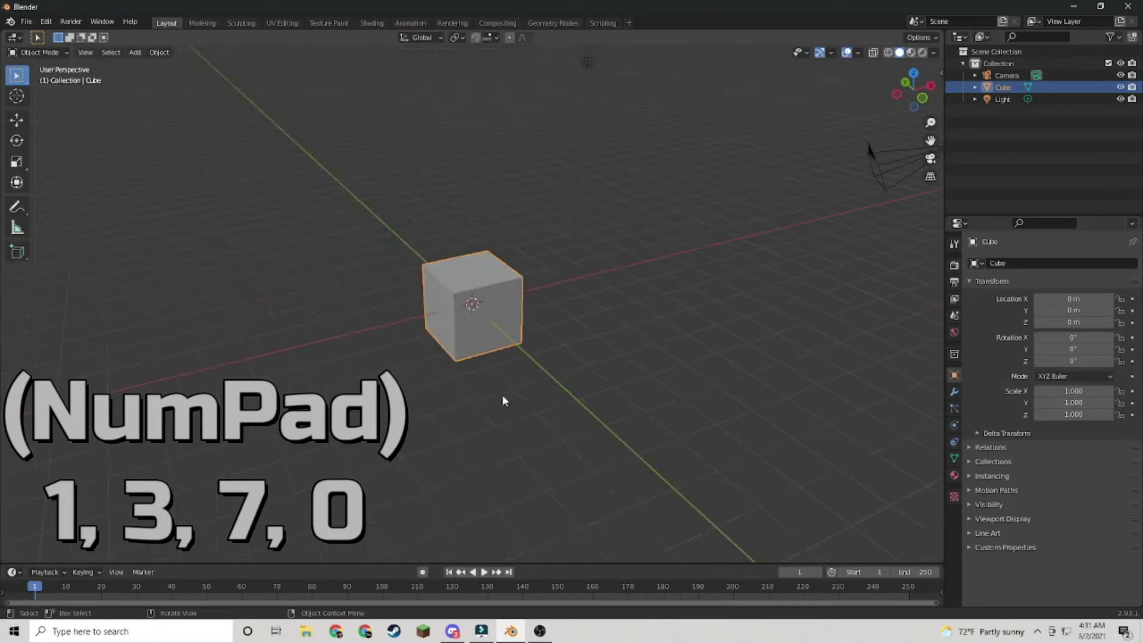
- View the cube from the front, the right side, the top and through the camera
{"action": "key", "text": "KP_1"}
{"action": "key", "text": "KP_3"}
{"action": "key", "text": "KP_7"}
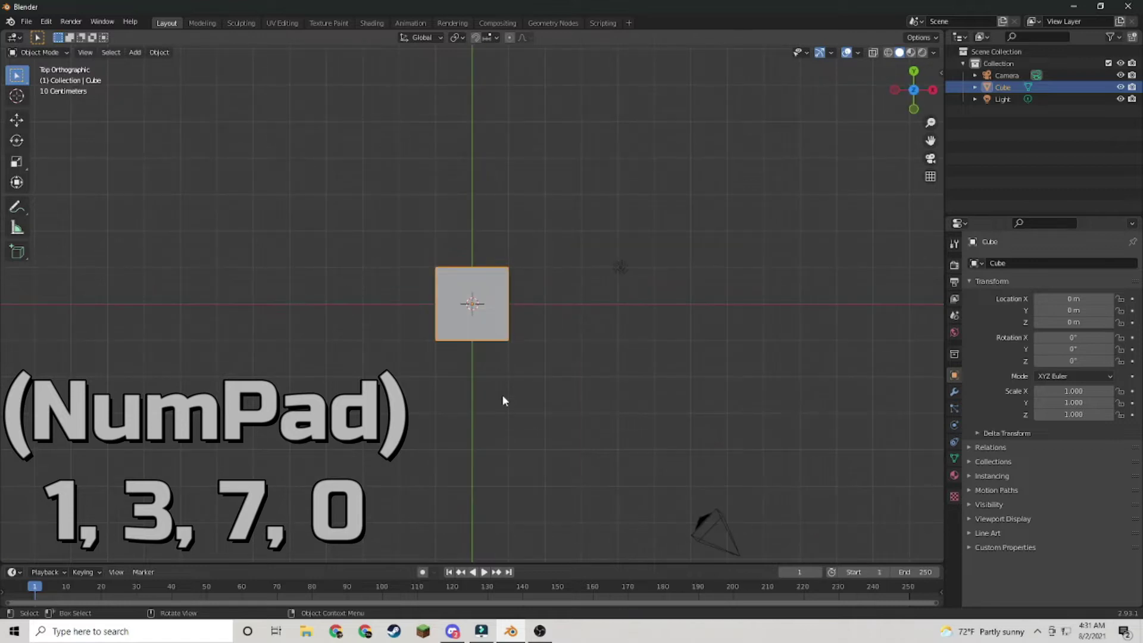
{"action": "key", "text": "KP_0"}
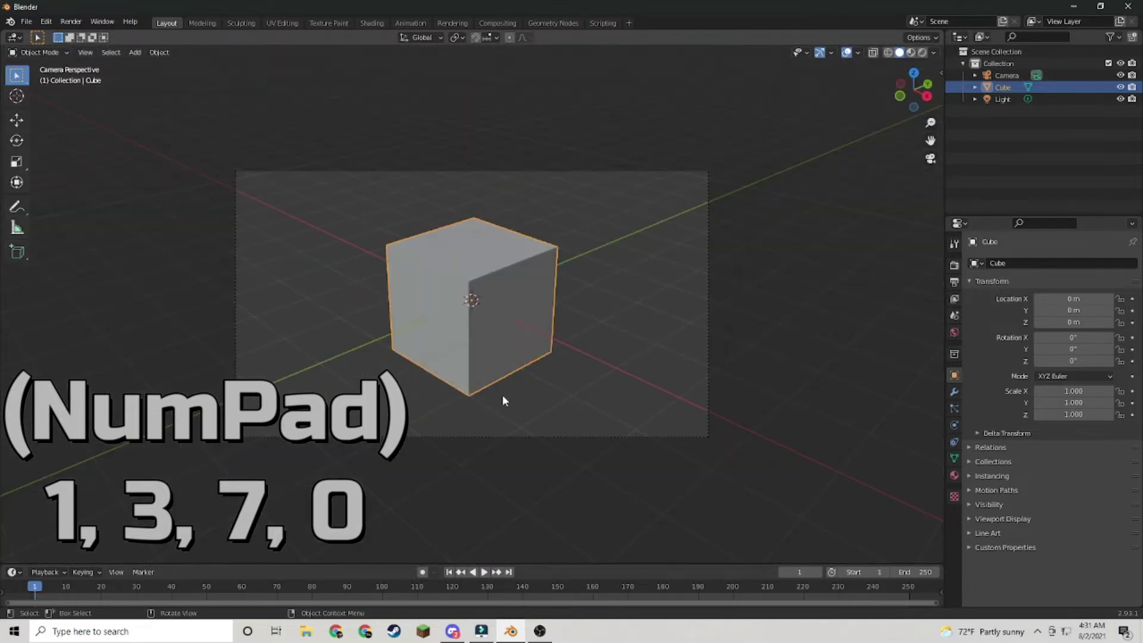
- Deselect the cube and add a new primitive from the Mesh category
{"action": "left_click", "coordinate": [535, 169]}
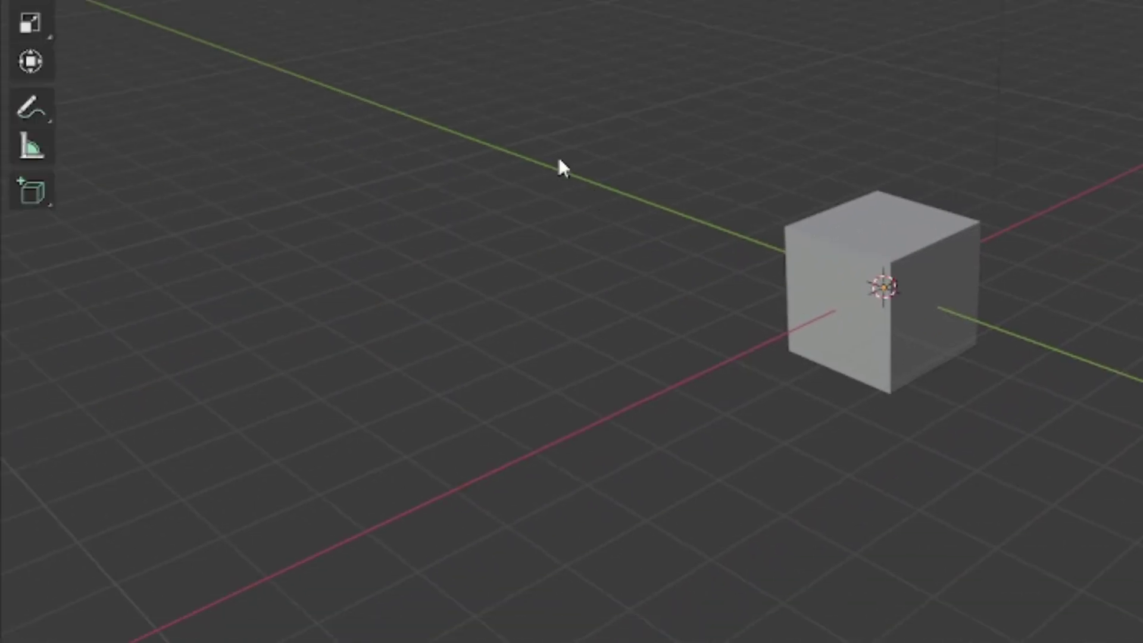
{"action": "key", "text": "shift+a"}
{"action": "mouse_move", "coordinate": [558, 159]}
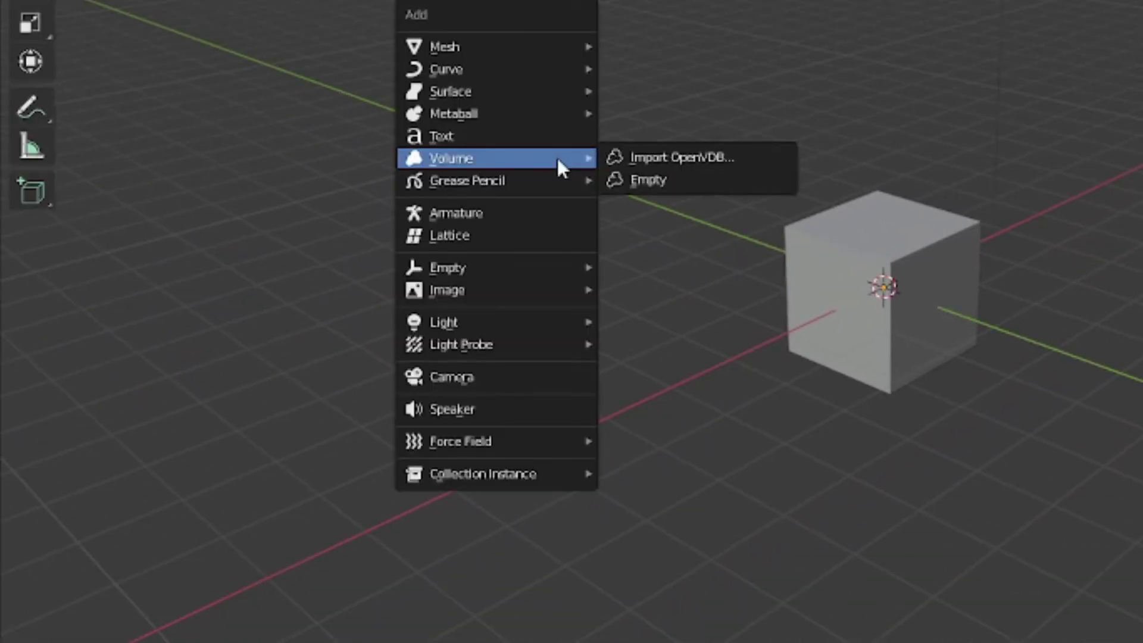
{"action": "key", "text": "m"}
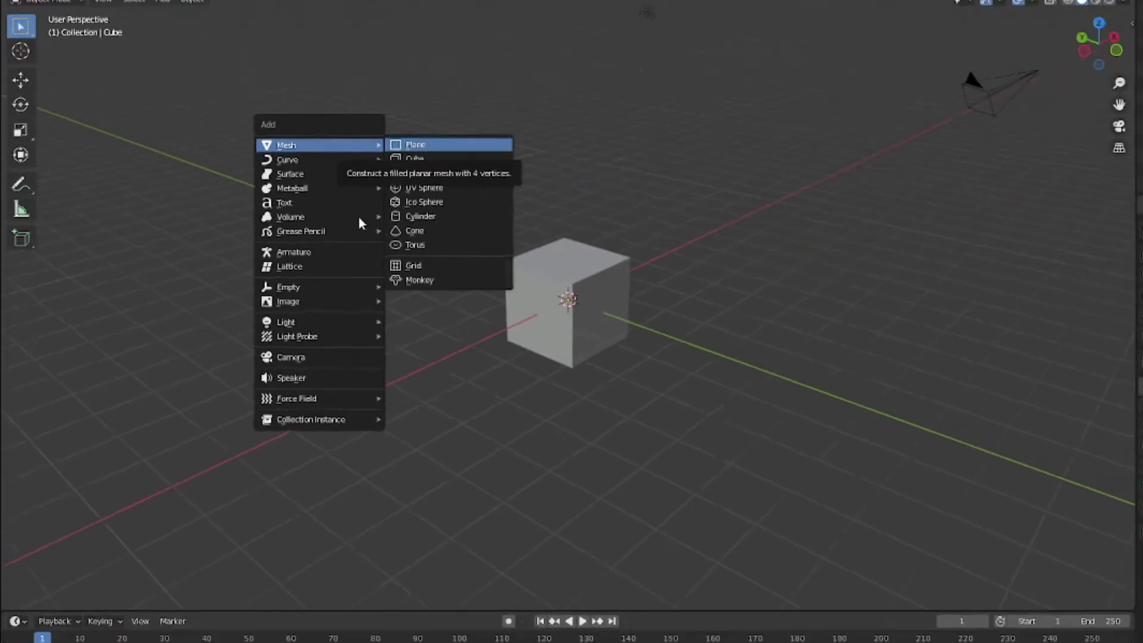
{"action": "key", "text": "o"}
{"action": "key", "text": "g"}
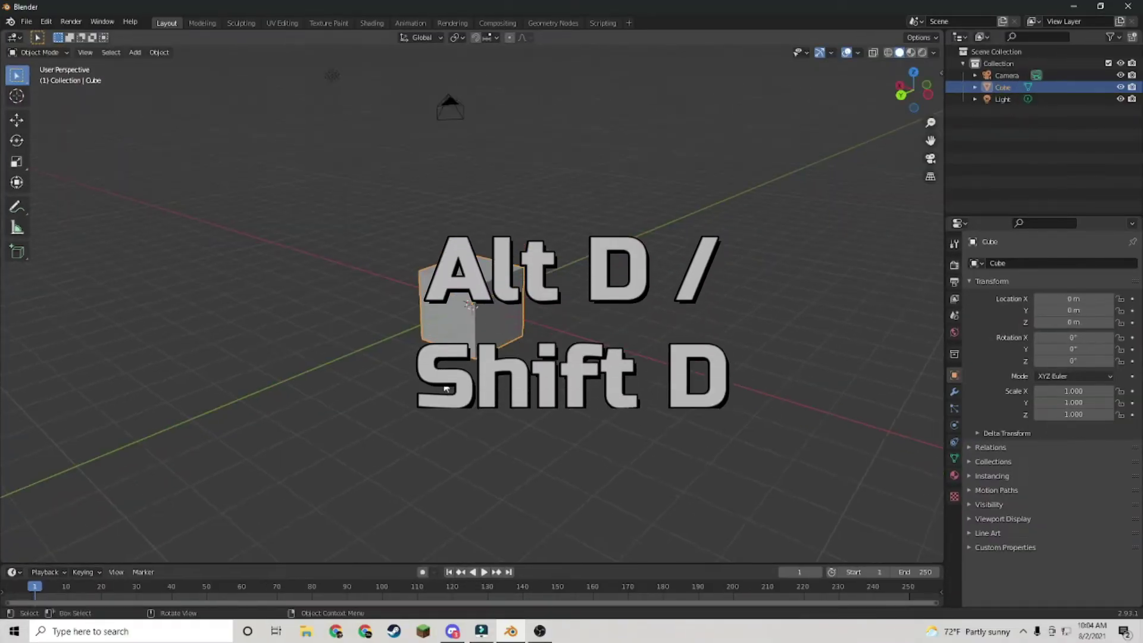
- Create seven independent duplicates of the cube and arrange them beside and above the original in two rows
{"action": "key", "text": "shift+d"}
{"action": "left_click", "coordinate": [595, 393]}
{"action": "key", "text": "shift+d"}
{"action": "left_click", "coordinate": [618, 412]}
{"action": "key", "text": "shift+d"}
{"action": "left_click", "coordinate": [650, 307]}
{"action": "key", "text": "shift+d"}
{"action": "left_click", "coordinate": [507, 282]}
{"action": "key", "text": "shift+d"}
{"action": "left_click", "coordinate": [373, 281]}
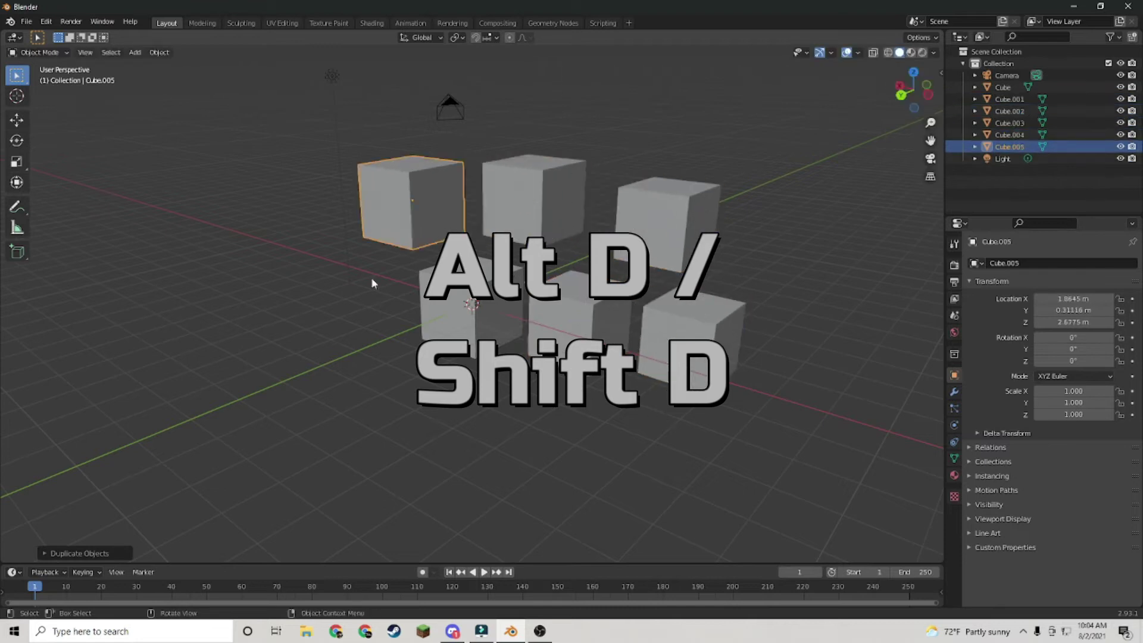
{"action": "middle_click_drag", "start_coordinate": [372, 281], "coordinate": [324, 299]}
{"action": "key", "text": "shift+d"}
{"action": "middle_click_drag", "start_coordinate": [363, 331], "coordinate": [400, 339]}
- Reshape the leftmost cube of the lower row by moving its corner vertices in Edit Mode
{"action": "key", "text": "Tab"}
{"action": "left_click", "coordinate": [325, 327]}
{"action": "key", "text": "g"}
{"action": "left_click", "coordinate": [307, 369]}
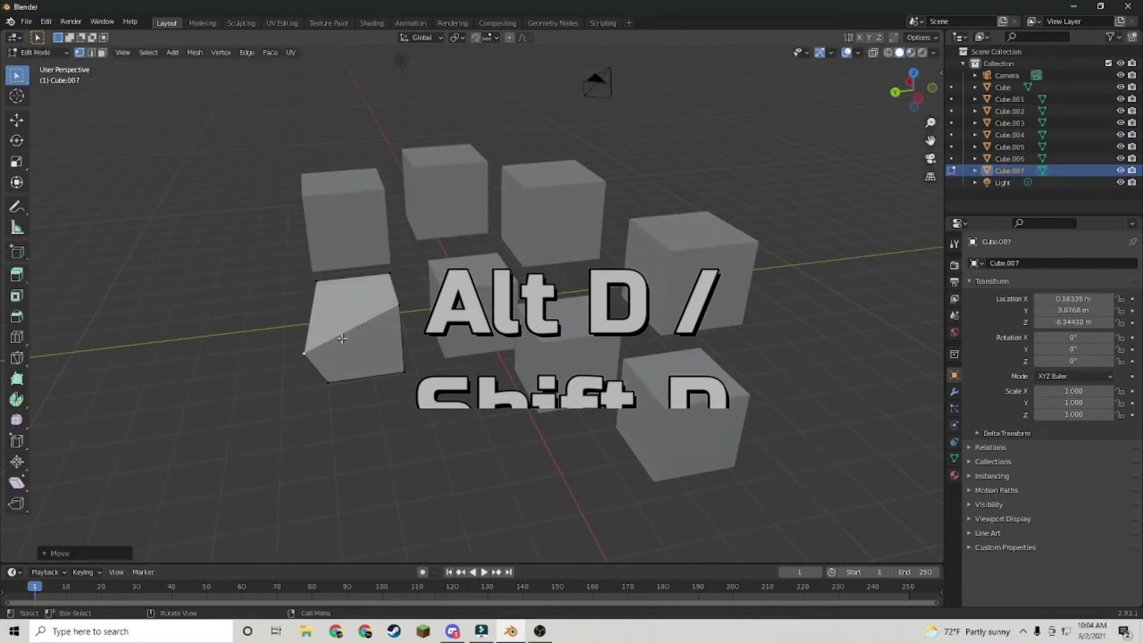
{"action": "key", "text": "g"}
{"action": "key", "text": "Tab"}
- Reshape the leftmost cube of the upper row by moving a corner vertex in Edit Mode
{"action": "left_click", "coordinate": [376, 265]}
{"action": "key", "text": "Tab"}
{"action": "middle_click_drag", "start_coordinate": [379, 279], "coordinate": [423, 216]}
{"action": "left_click", "coordinate": [347, 297]}
{"action": "key", "text": "g"}
{"action": "left_click", "coordinate": [293, 263]}
{"action": "left_click", "coordinate": [414, 273]}
{"action": "key", "text": "Tab"}
- Reshape the second cube of the upper row by moving a corner vertex upward in Edit Mode
{"action": "left_click", "coordinate": [423, 216]}
{"action": "key", "text": "Tab"}
{"action": "left_click", "coordinate": [404, 242]}
{"action": "key", "text": "g"}
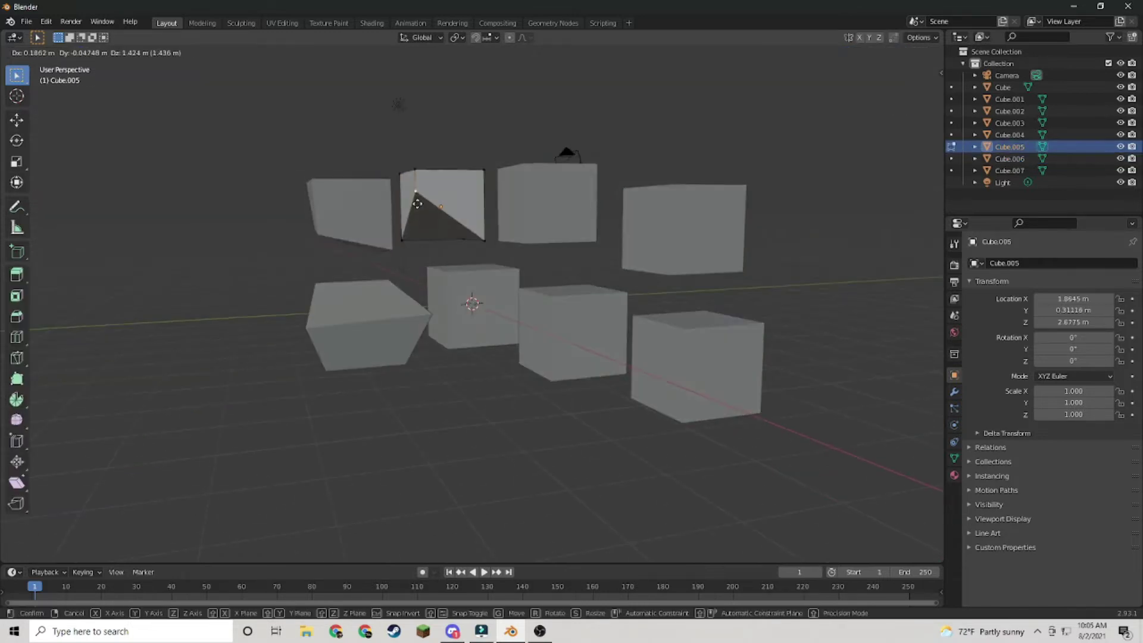
{"action": "left_click", "coordinate": [406, 169]}
{"action": "key", "text": "Tab"}
{"action": "middle_click_drag", "start_coordinate": [417, 196], "coordinate": [510, 289]}
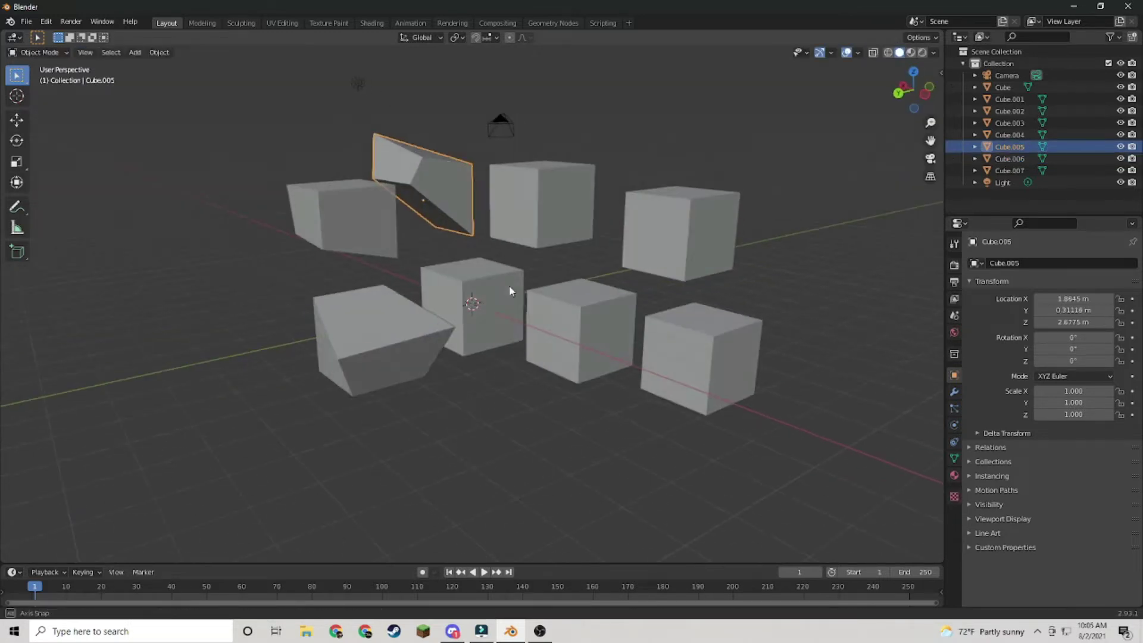
- Reshape the original cube at the world origin by displacing its upper corner in Edit Mode
{"action": "left_click", "coordinate": [457, 288]}
{"action": "key", "text": "Tab"}
{"action": "key", "text": "Tab"}
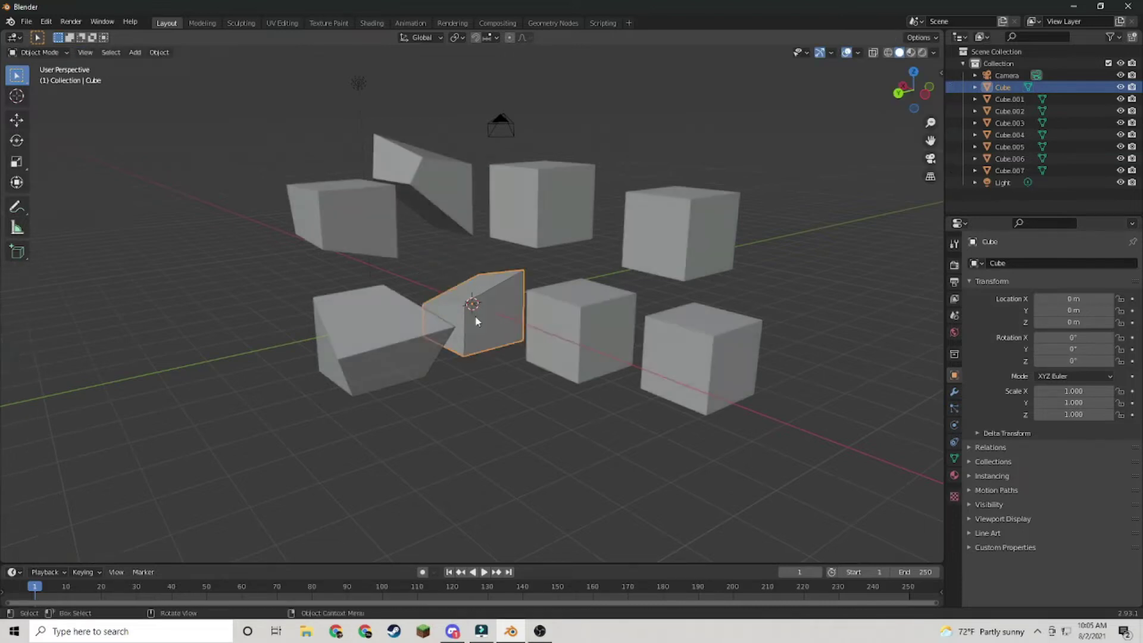
{"action": "middle_click_drag", "start_coordinate": [475, 322], "coordinate": [437, 324]}
- Place the selected cube copies about -20.5 m along global X, and duplicate the cube block further along that axis
{"action": "key", "text": "g"}
{"action": "key", "text": "x"}
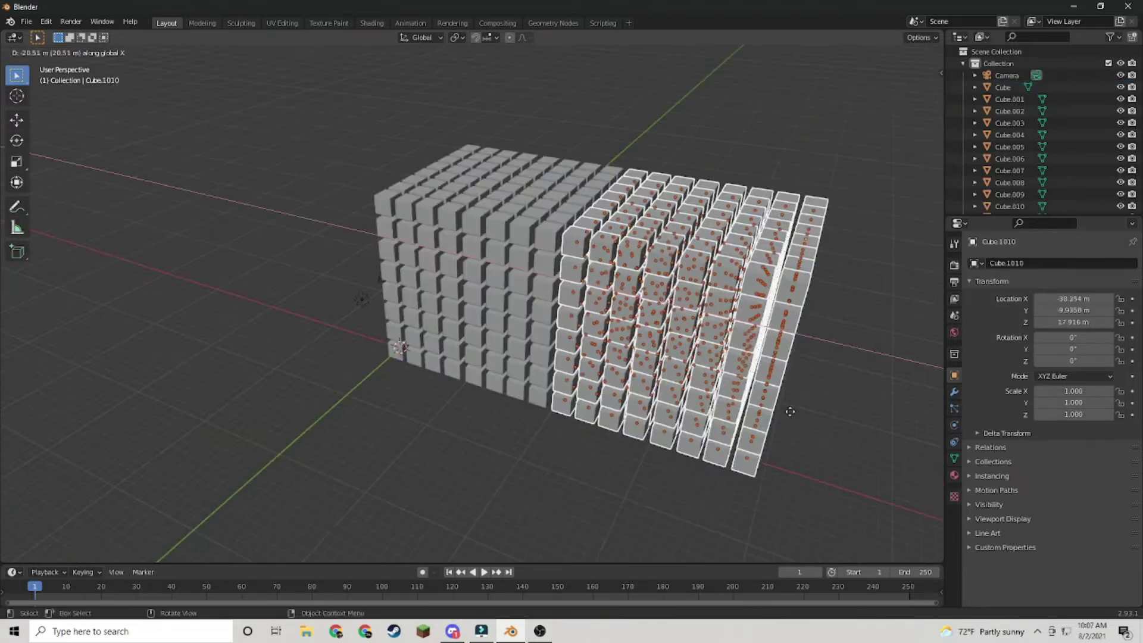
{"action": "left_click", "coordinate": [789, 409]}
{"action": "middle_click_drag", "start_coordinate": [633, 381], "coordinate": [534, 427]}
{"action": "key", "text": "shift+d"}
{"action": "key", "text": "x"}
{"action": "left_click", "coordinate": [807, 383]}
- Build an evenly spaced row by repeatedly duplicating the cube along global X, about 2.5 m apart
{"action": "key", "text": "shift+d"}
{"action": "key", "text": "x"}
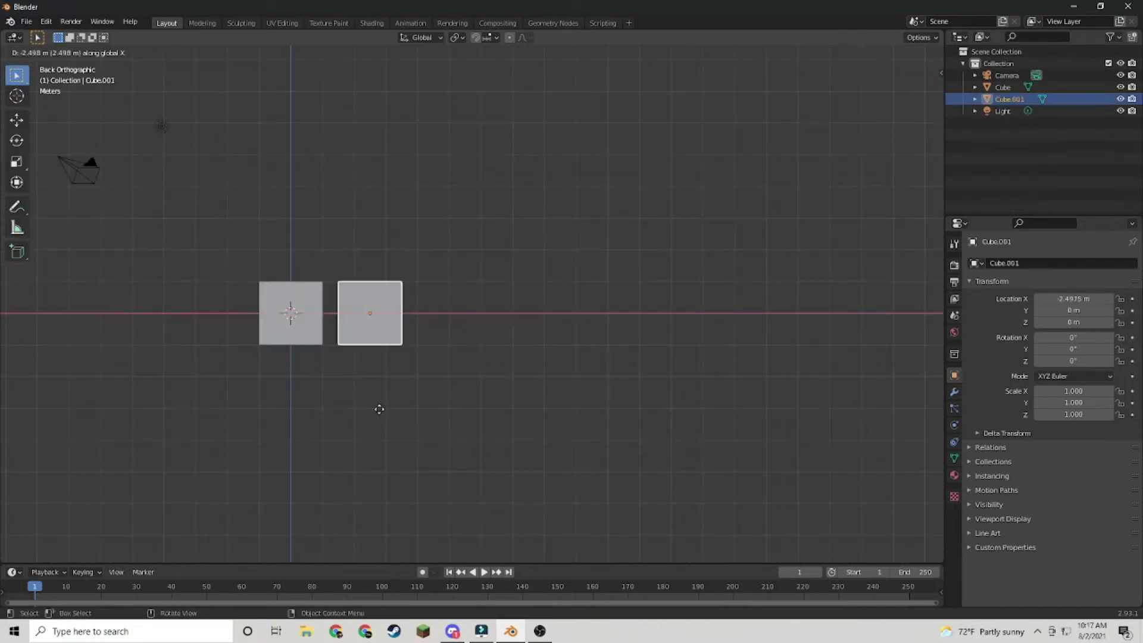
{"action": "left_click", "coordinate": [460, 413]}
{"action": "key", "text": "shift+d"}
{"action": "key", "text": "x"}
{"action": "left_click", "coordinate": [540, 413]}
{"action": "key", "text": "shift+d"}
{"action": "key", "text": "x"}
{"action": "left_click", "coordinate": [624, 420]}
{"action": "key", "text": "shift+d"}
{"action": "key", "text": "x"}
{"action": "left_click", "coordinate": [704, 419]}
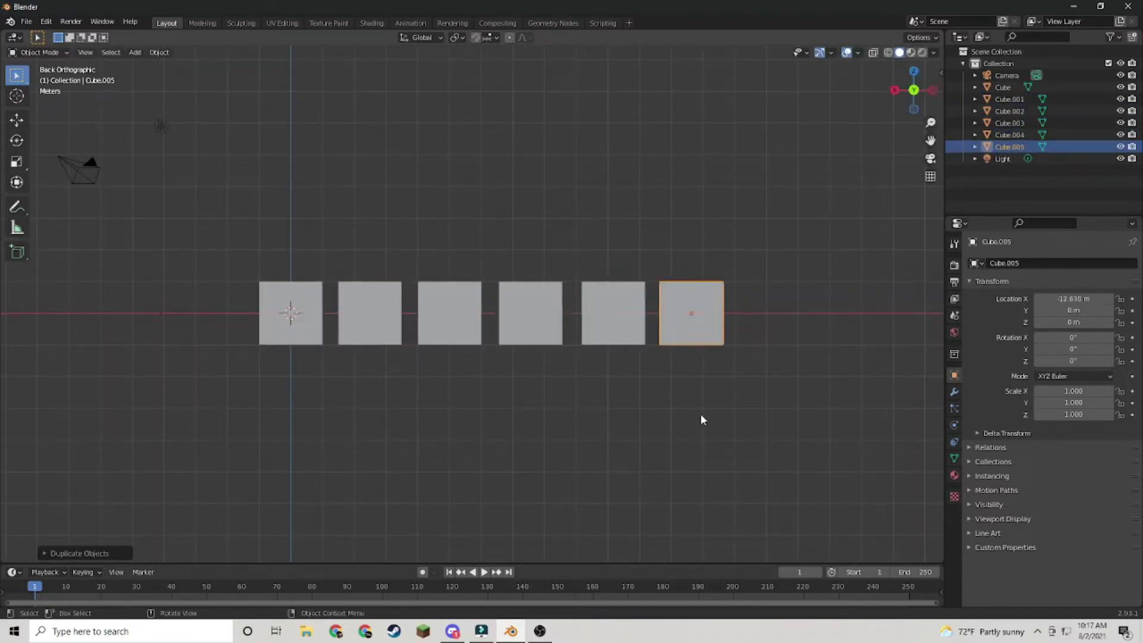
{"action": "key", "text": "shift+d"}
{"action": "key", "text": "x"}
{"action": "left_click", "coordinate": [784, 415]}
{"action": "key", "text": "shift+d"}
{"action": "key", "text": "x"}
- Inspect three cubes of the row one at a time in Edit Mode to compare their separate meshes
{"action": "middle_click_drag", "start_coordinate": [777, 426], "coordinate": [290, 372]}
{"action": "key", "text": "Tab"}
{"action": "key", "text": "Tab"}
{"action": "left_click", "coordinate": [322, 316]}
{"action": "key", "text": "Tab"}
{"action": "key", "text": "Tab"}
{"action": "left_click", "coordinate": [402, 322]}
{"action": "key", "text": "Tab"}
{"action": "key", "text": "Tab"}
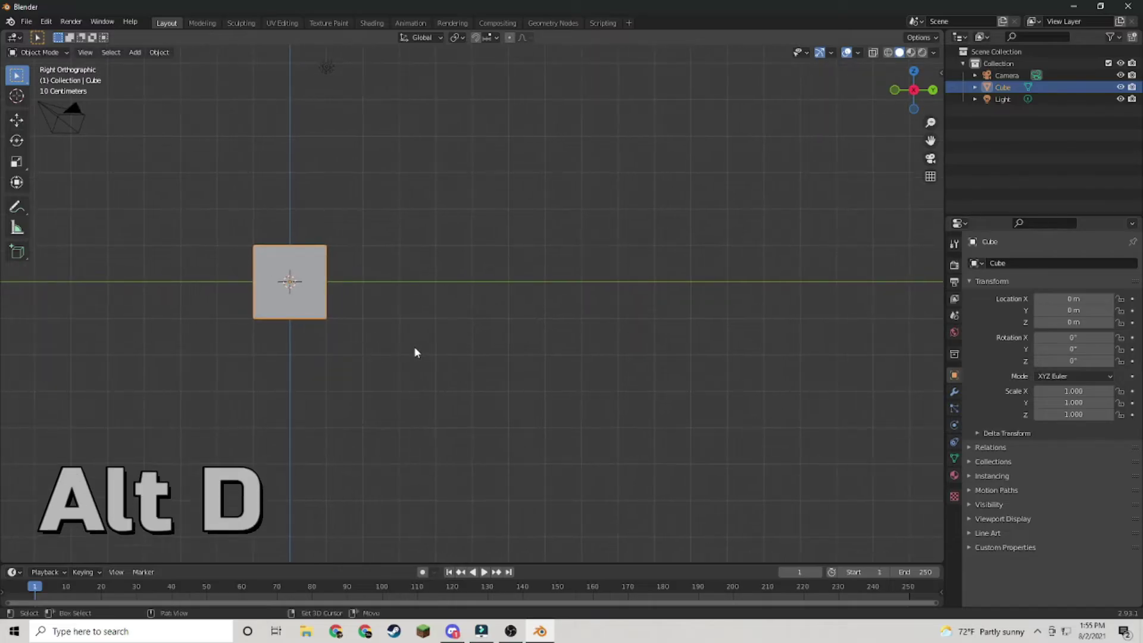
- Build a row of six linked duplicates of the cube along the Y axis, about 2.5 m apart
{"action": "middle_click_drag", "start_coordinate": [415, 352], "coordinate": [388, 357], "text": "shift"}
{"action": "key", "text": "alt+d"}
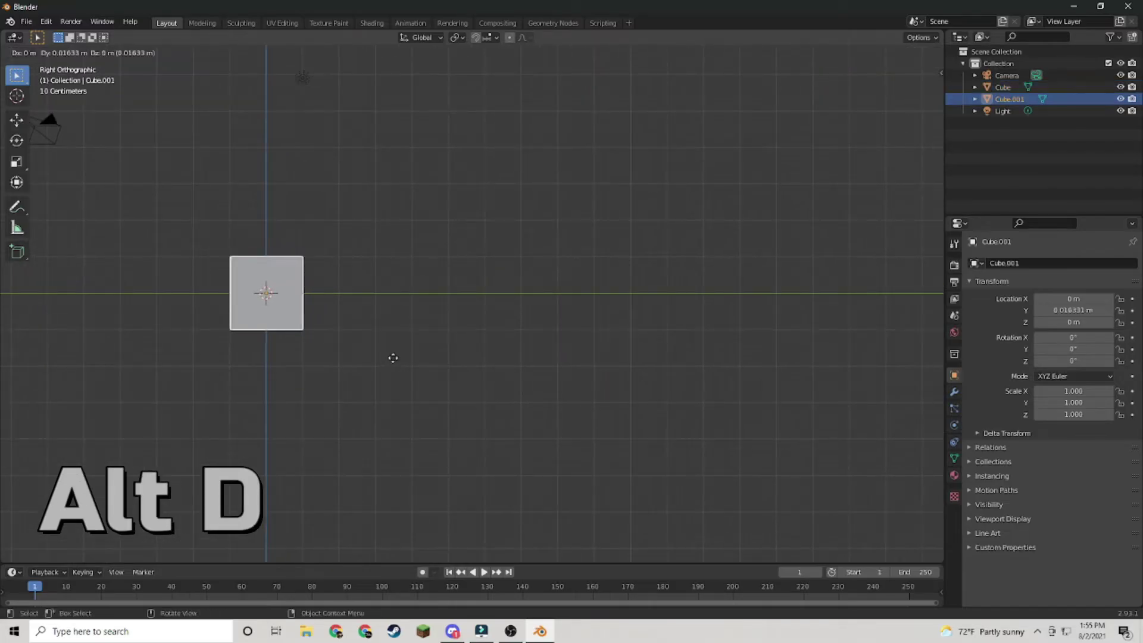
{"action": "key", "text": "alt+d"}
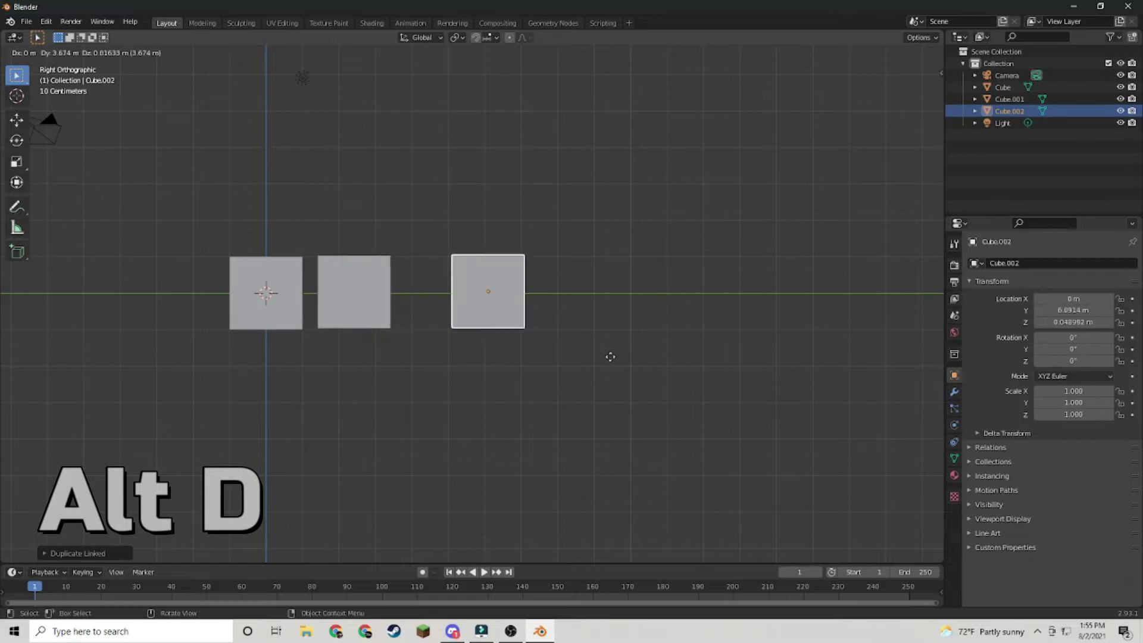
{"action": "left_click", "coordinate": [566, 360]}
{"action": "key", "text": "alt+d"}
{"action": "key", "text": "alt+d"}
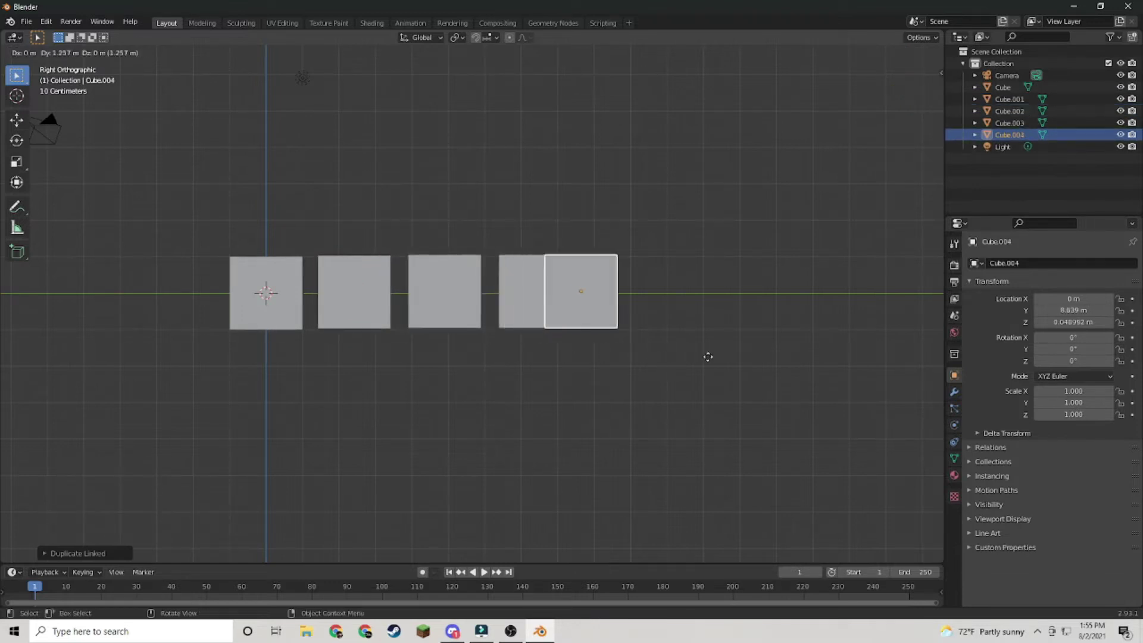
{"action": "key", "text": "alt+d"}
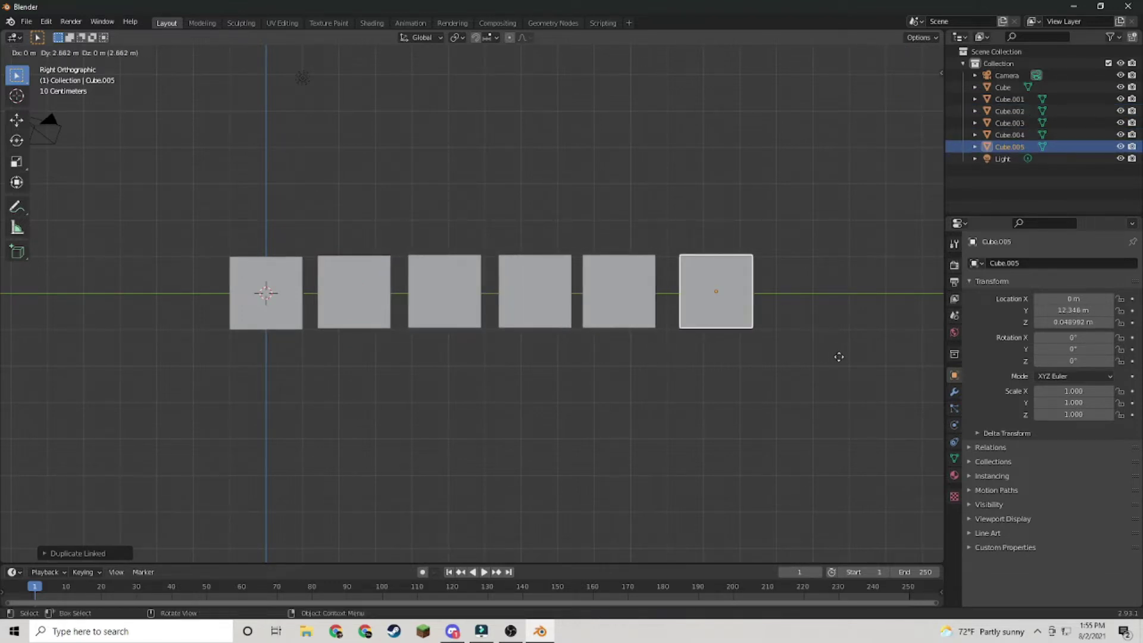
{"action": "left_click", "coordinate": [839, 357]}
{"action": "key", "text": "alt+d"}
- Fill the open side of the end cube with a face between its upper and lower edges in Edit Mode
{"action": "middle_click_drag", "start_coordinate": [828, 364], "coordinate": [571, 352]}
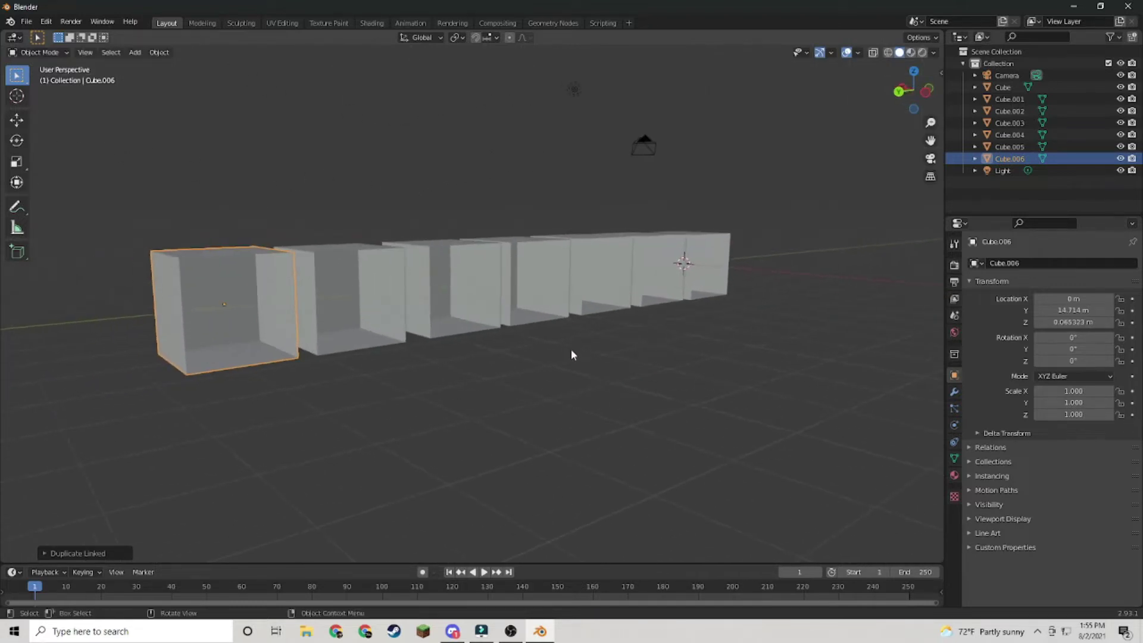
{"action": "key", "text": "Tab"}
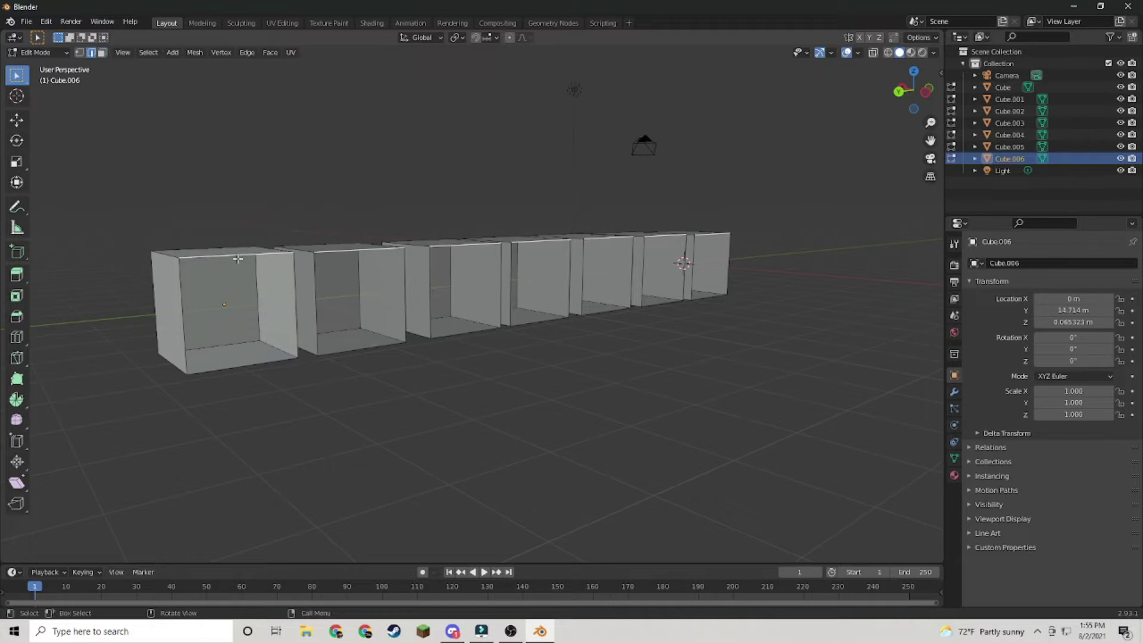
{"action": "key", "text": "f"}
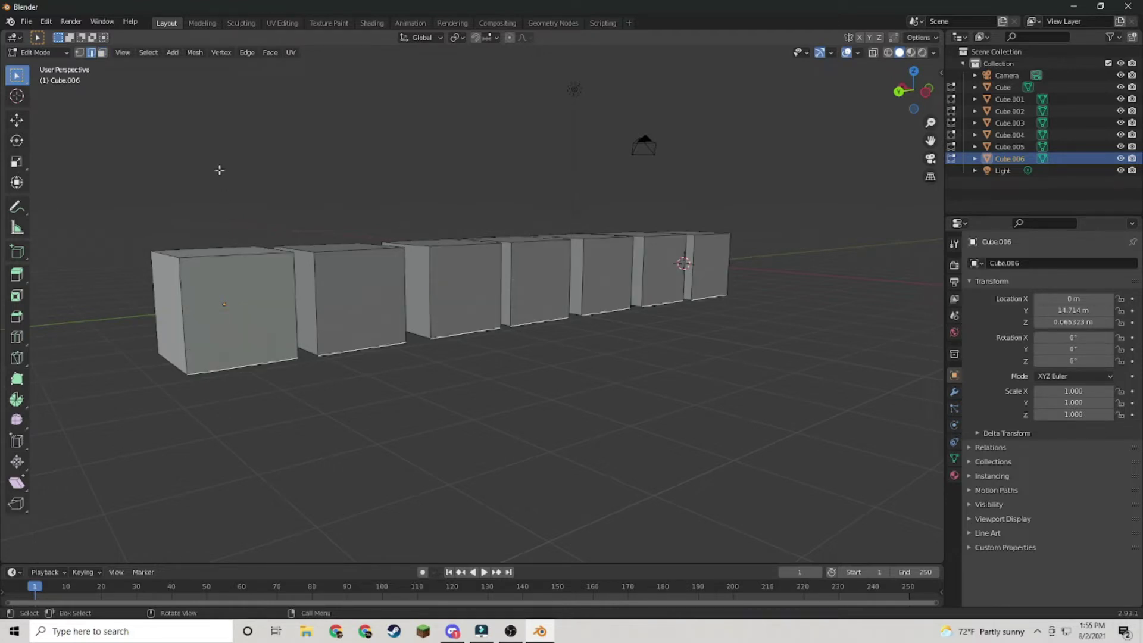
{"action": "key", "text": "Tab"}
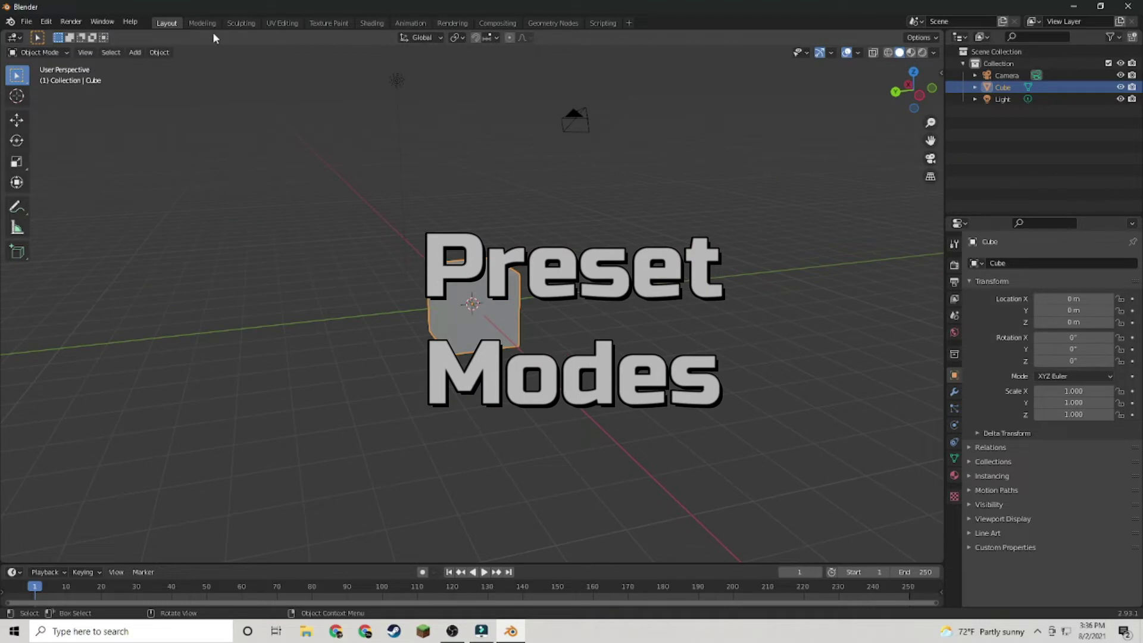
- Look through the preset workspaces from Modeling, Sculpting and UV Editing through Animation and Rendering to Geometry Nodes and Scripting
{"action": "left_click", "coordinate": [200, 23]}
{"action": "left_click", "coordinate": [241, 23]}
{"action": "left_click", "coordinate": [281, 23]}
{"action": "left_click", "coordinate": [331, 23]}
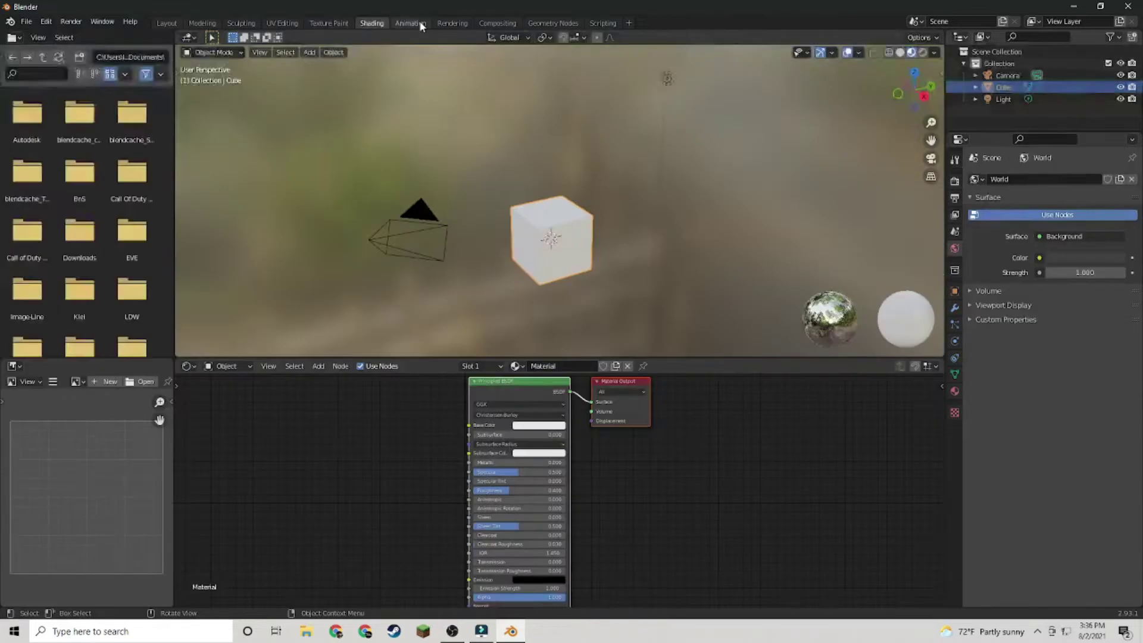
{"action": "left_click", "coordinate": [411, 23]}
{"action": "left_click", "coordinate": [454, 23]}
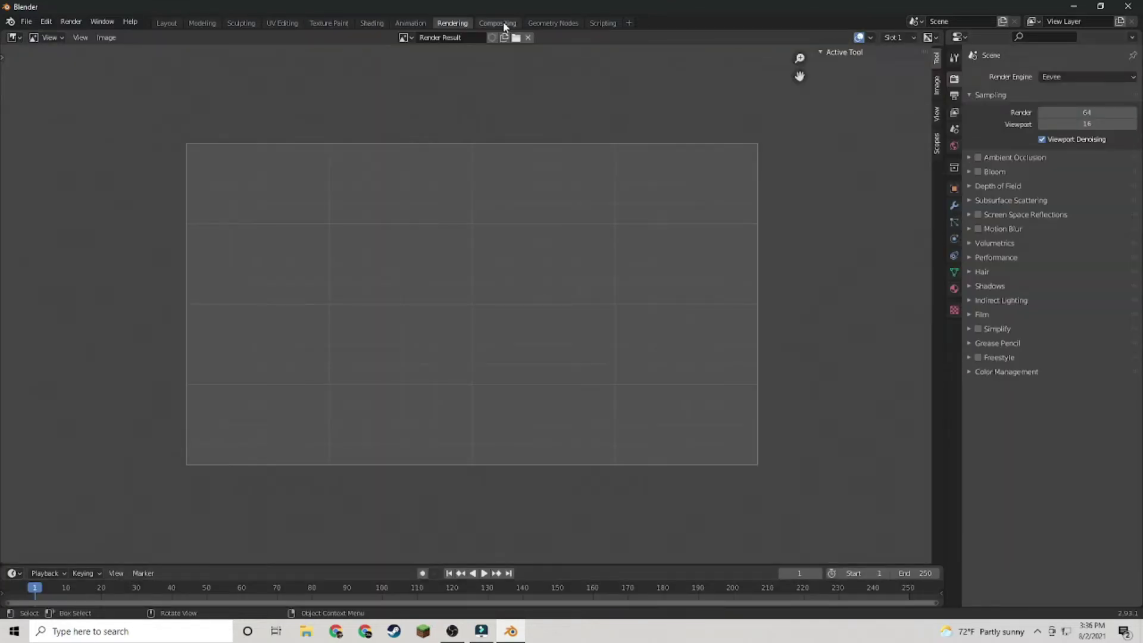
{"action": "left_click", "coordinate": [550, 23]}
{"action": "left_click", "coordinate": [603, 22]}
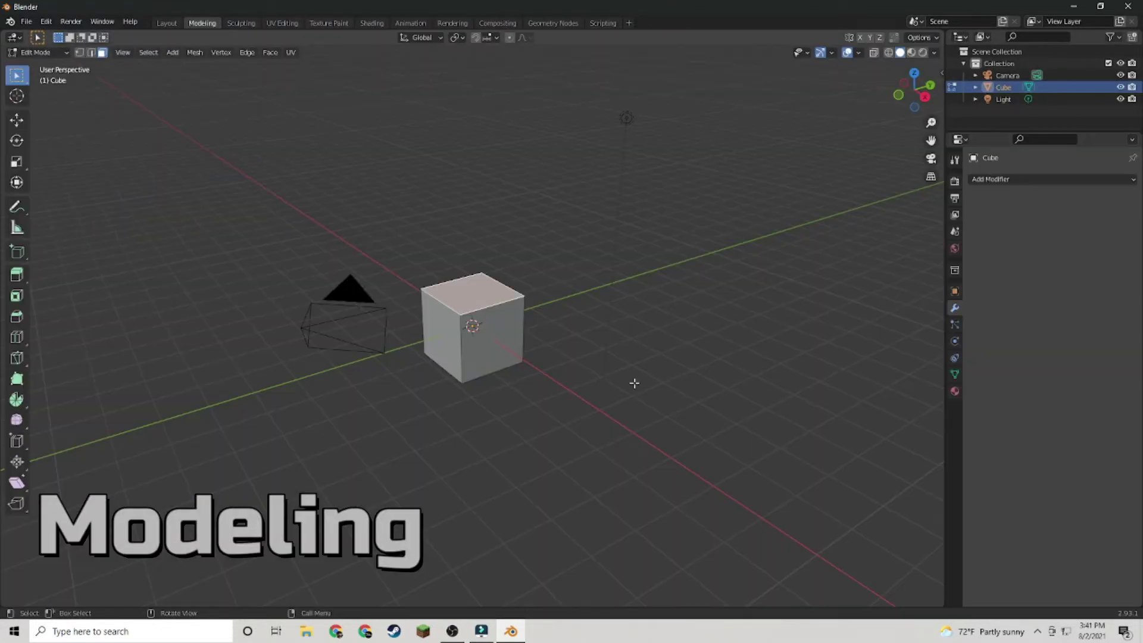
- Extrude the top face of the cube in the Modeling workspace
{"action": "key", "text": "e"}
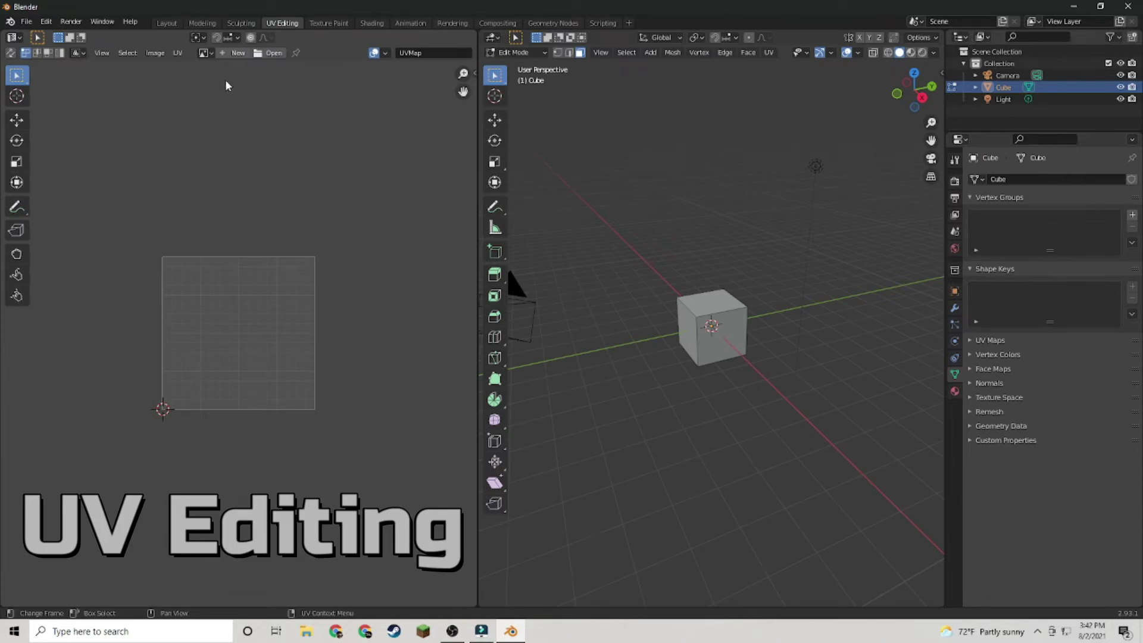
- Create a blank 1024 x 1024 px image named Untitled with alpha in the UV editor
{"action": "left_click", "coordinate": [231, 53]}
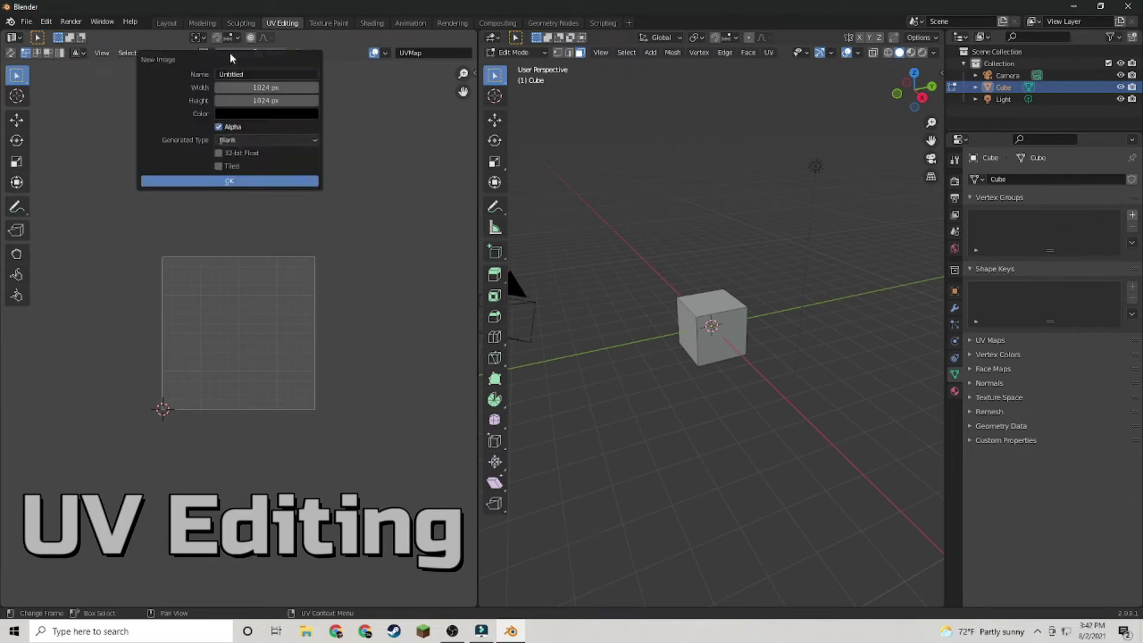
{"action": "left_click", "coordinate": [228, 181]}
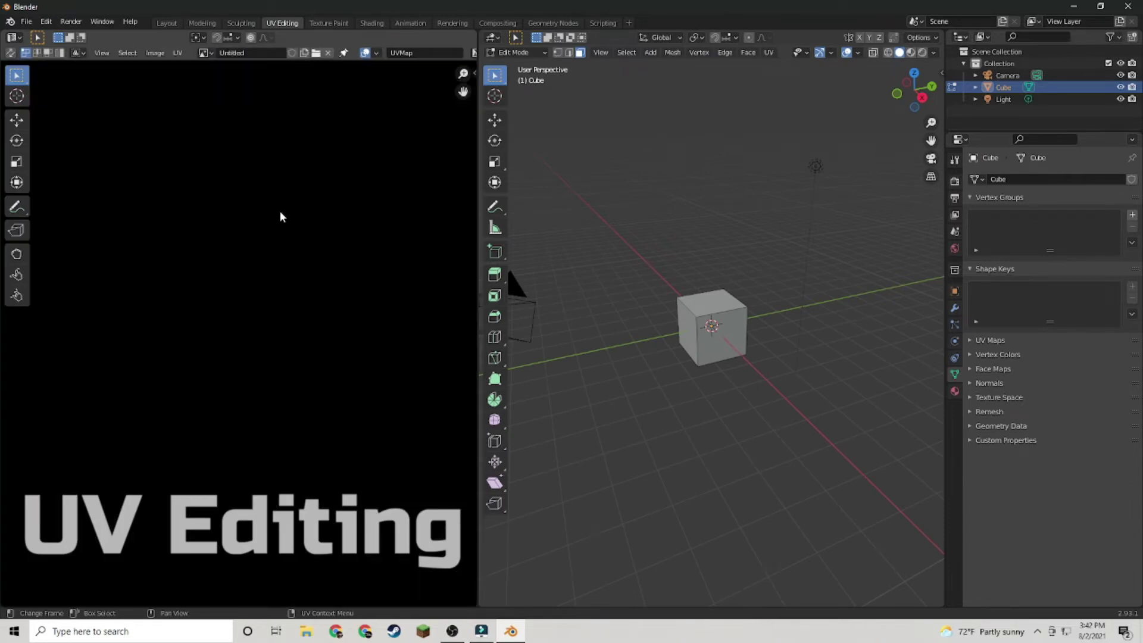
{"action": "scroll", "coordinate": [281, 212], "scroll_direction": "down", "scroll_amount": 5}
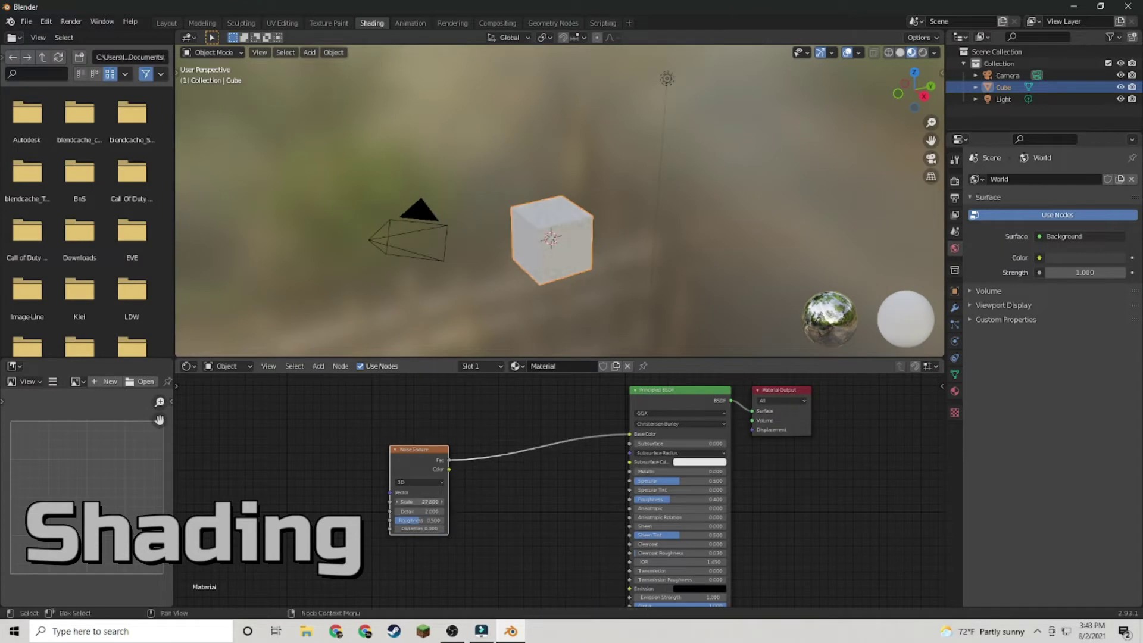
- Add a ColorRamp node between the Noise Texture and Principled BSDF nodes of the cube's material
{"action": "left_click", "coordinate": [485, 468]}
{"action": "type", "text": "color ramp"}
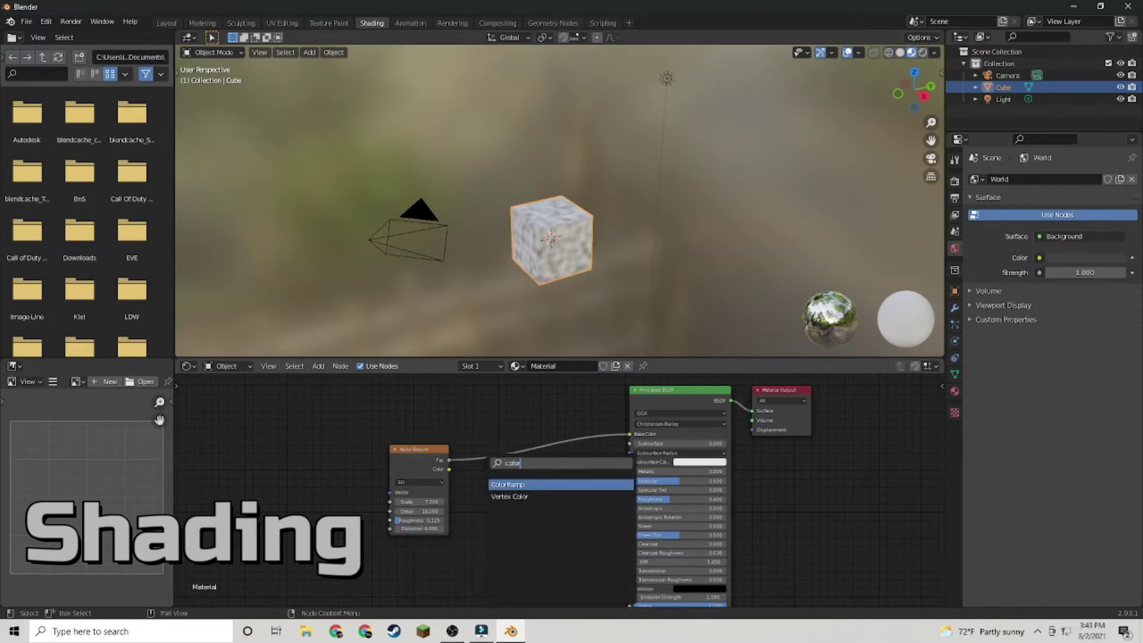
{"action": "left_click", "coordinate": [492, 475]}
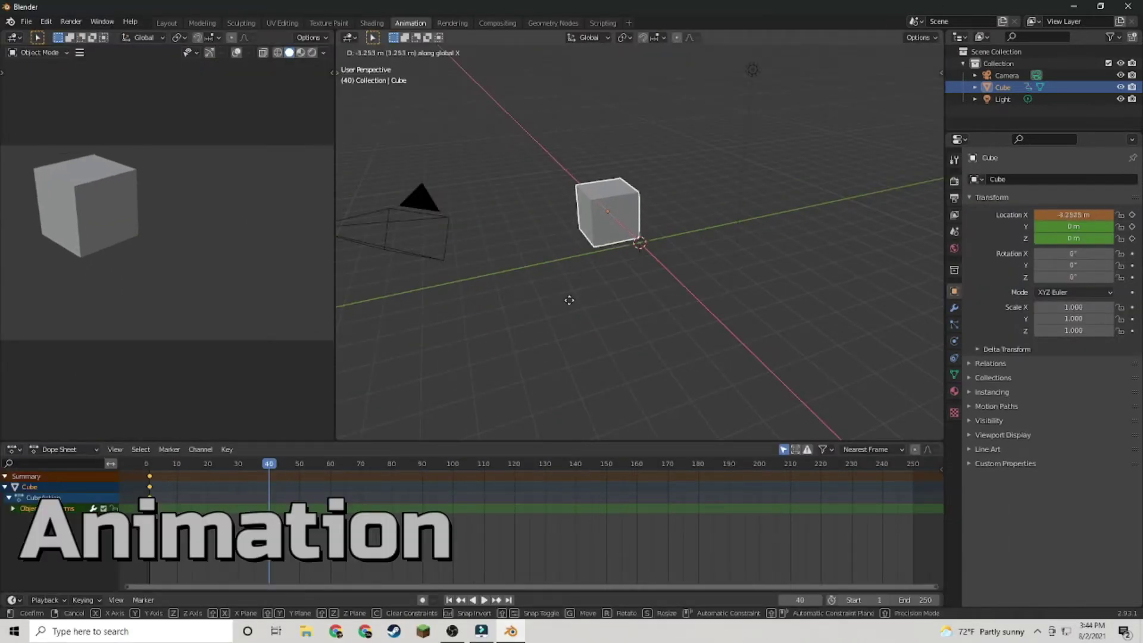
- Move the cube along global X and Y and insert a keyframe for it at frame 40
{"action": "key", "text": "y"}
{"action": "left_click", "coordinate": [497, 333]}
{"action": "key", "text": "i"}
{"action": "left_click", "coordinate": [497, 332]}
- Raise the cube to about 4.16 m on global Z, shift it along Y, and keyframe it at frame 80
{"action": "left_click_drag", "start_coordinate": [386, 470], "coordinate": [515, 463]}
{"action": "key", "text": "g"}
{"action": "key", "text": "z"}
{"action": "left_click", "coordinate": [516, 200]}
{"action": "key", "text": "g"}
{"action": "key", "text": "y"}
{"action": "left_click", "coordinate": [602, 190]}
{"action": "key", "text": "i"}
{"action": "left_click", "coordinate": [582, 266]}
- Keyframe the cube at frame 120 with a new position along global X and Y, and play the animation from the start
{"action": "key", "text": "g"}
{"action": "key", "text": "x"}
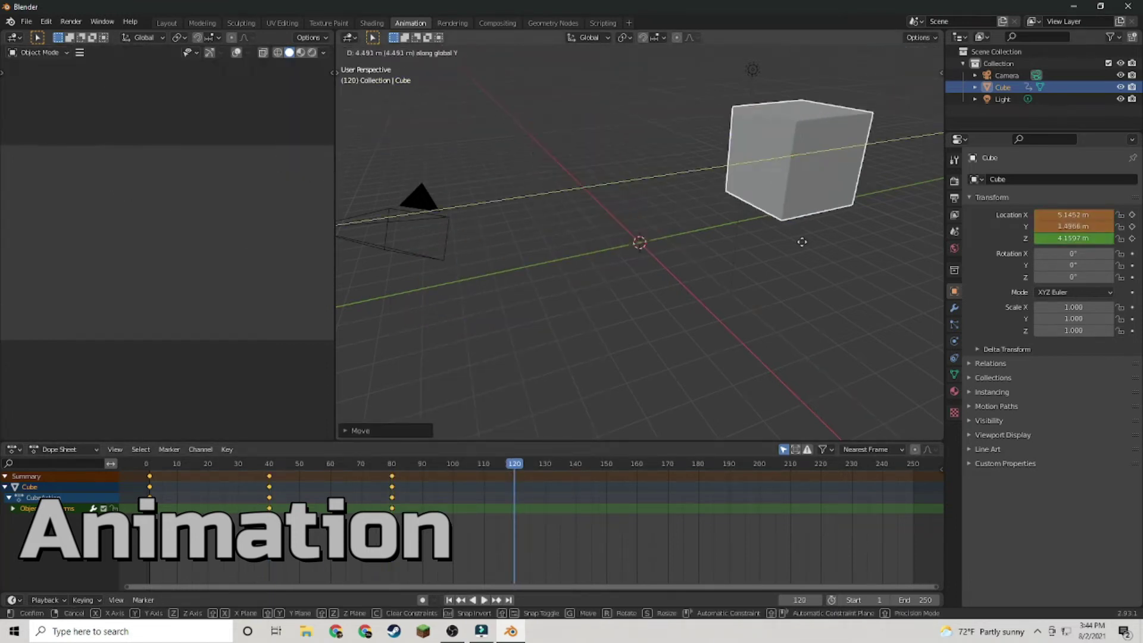
{"action": "left_click", "coordinate": [738, 227]}
{"action": "key", "text": "i"}
{"action": "key", "text": "shift+Left"}
{"action": "left_click", "coordinate": [484, 600]}
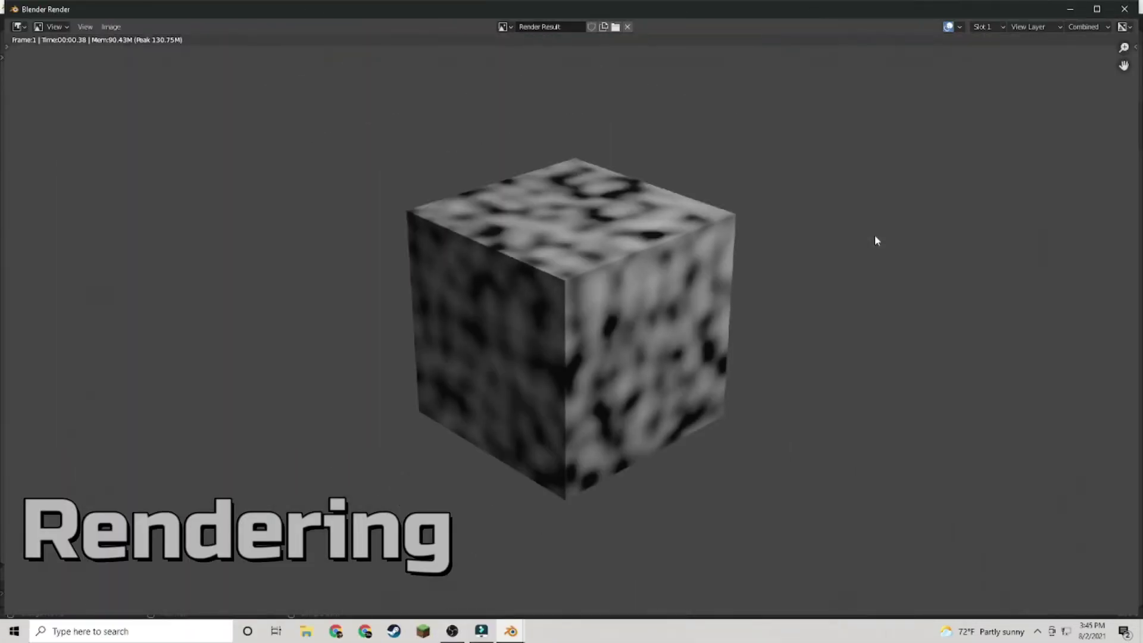
{"action": "scroll", "coordinate": [874, 240], "scroll_direction": "down", "scroll_amount": 4}
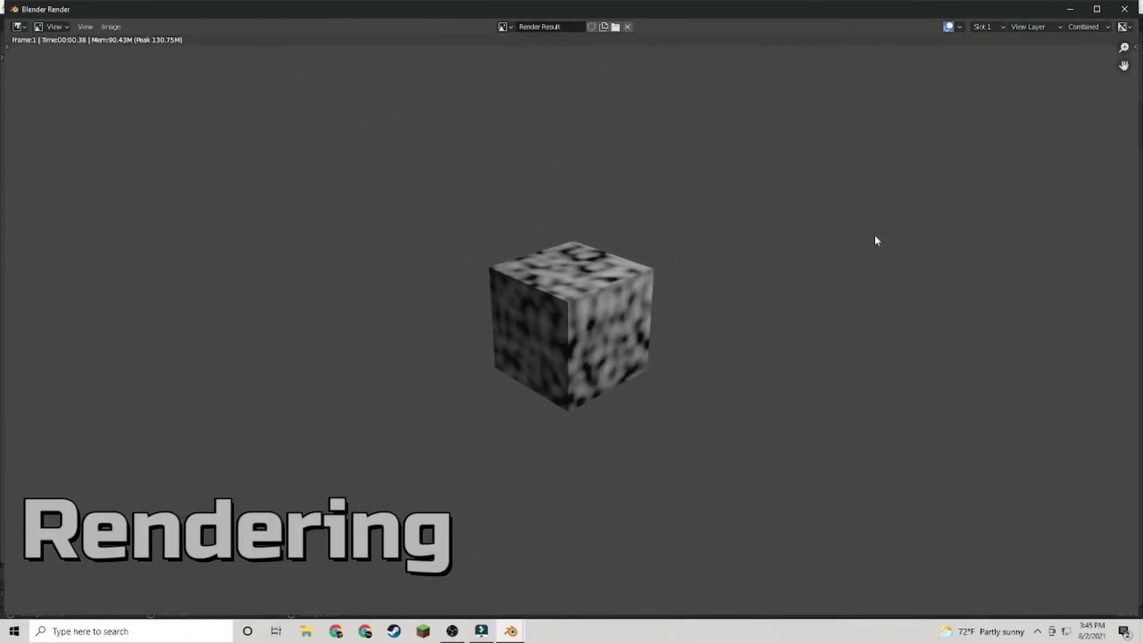
{"action": "scroll", "coordinate": [876, 241], "scroll_direction": "down", "scroll_amount": 1}
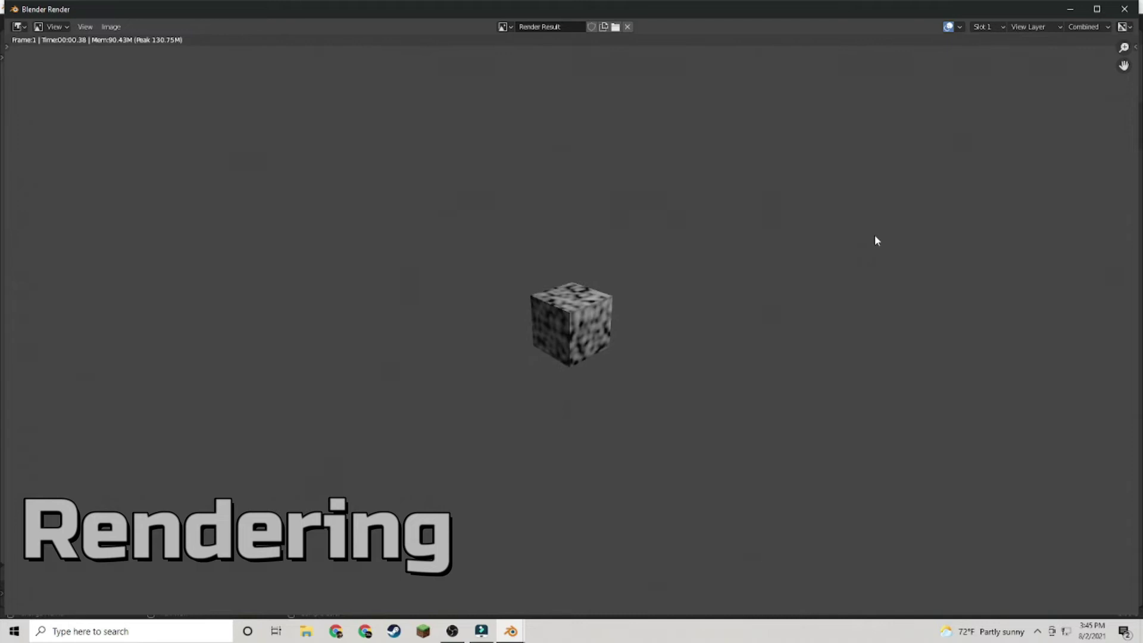
{"action": "scroll", "coordinate": [874, 241], "scroll_direction": "up", "scroll_amount": 2}
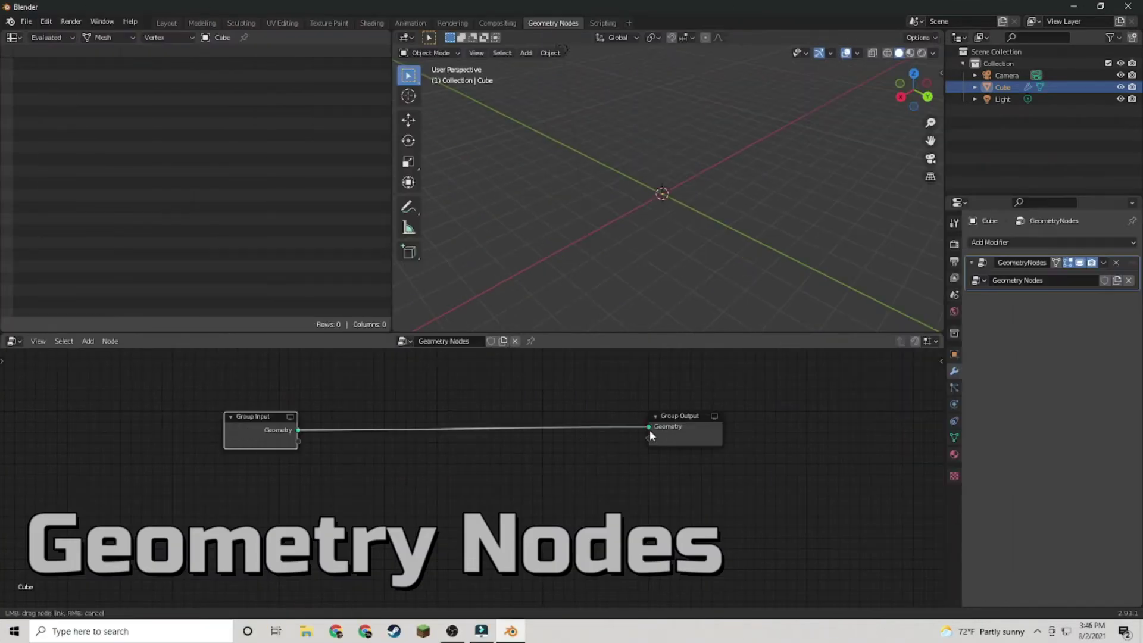
- Insert a Points to Volume node on the link between Group Input and Group Output
{"action": "key", "text": "shift+a"}
{"action": "mouse_move", "coordinate": [446, 398]}
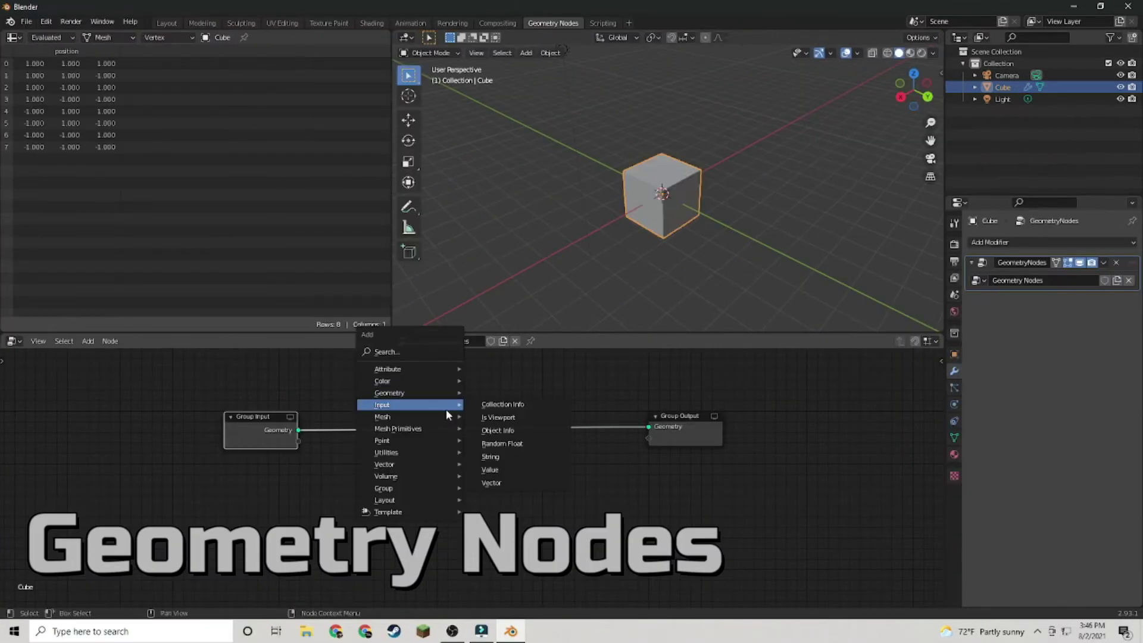
{"action": "mouse_move", "coordinate": [434, 451]}
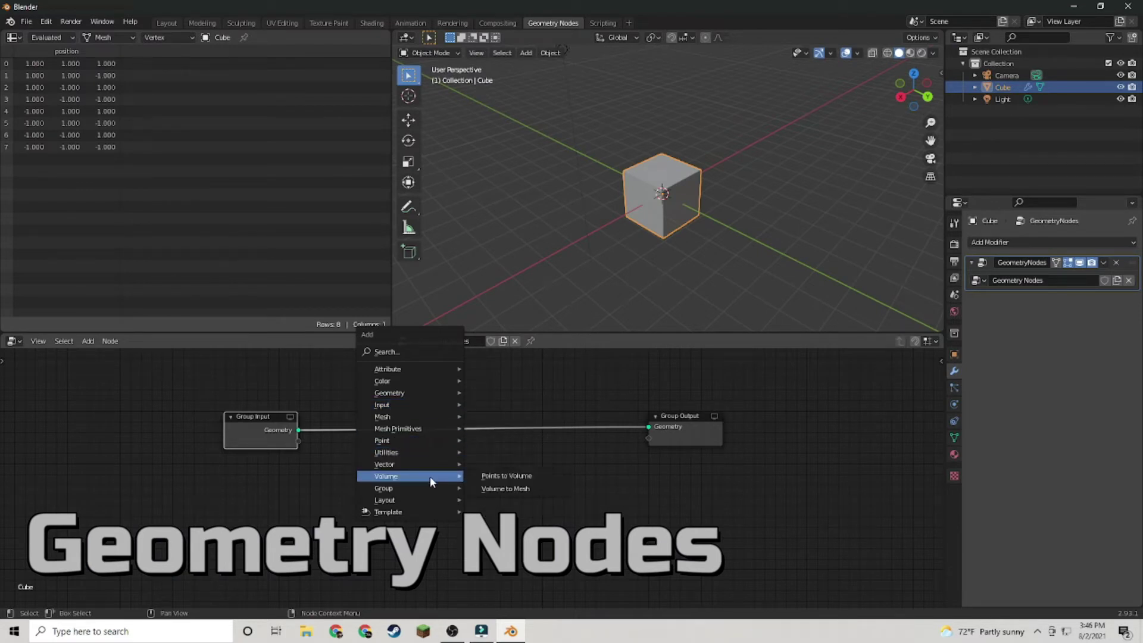
{"action": "left_click", "coordinate": [506, 477]}
{"action": "left_click", "coordinate": [406, 410]}
- Adjust the Points to Volume node's density, set its voxel amount to 73.7 and radius to 0.9, and open its resolution options
{"action": "middle_click_drag", "start_coordinate": [593, 251], "coordinate": [748, 226]}
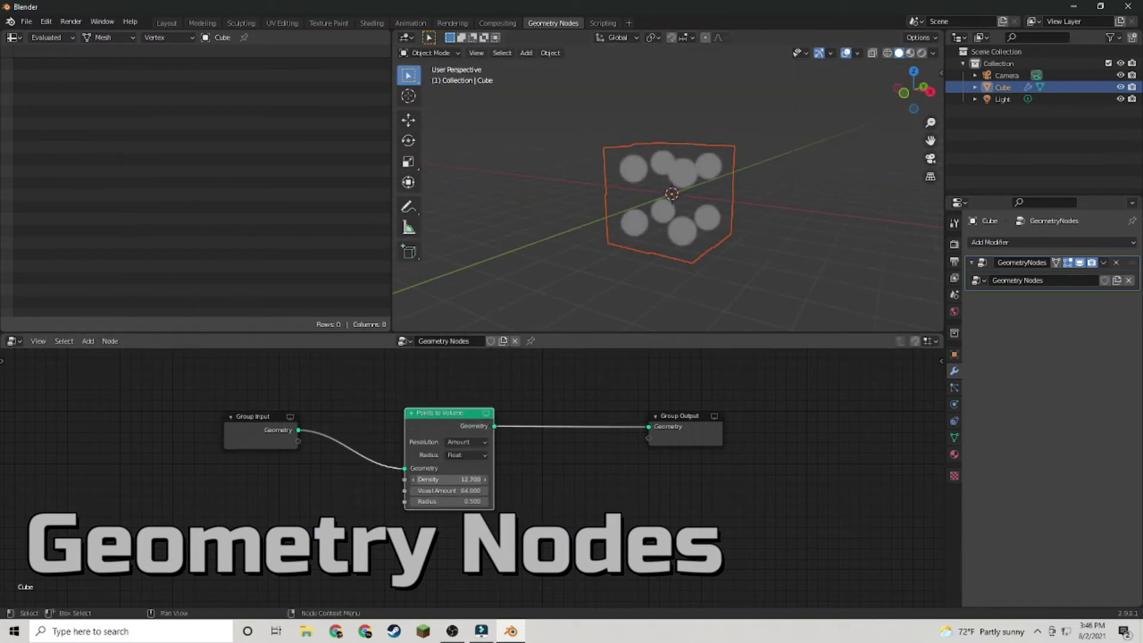
{"action": "left_click_drag", "start_coordinate": [471, 501], "coordinate": [429, 502]}
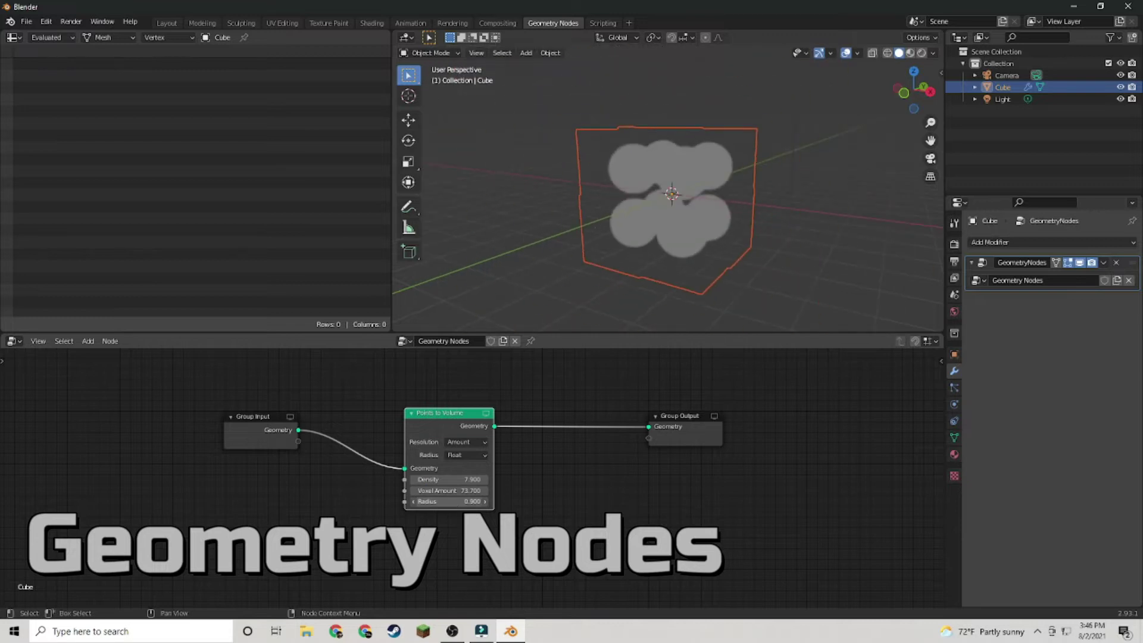
{"action": "left_click", "coordinate": [466, 442]}
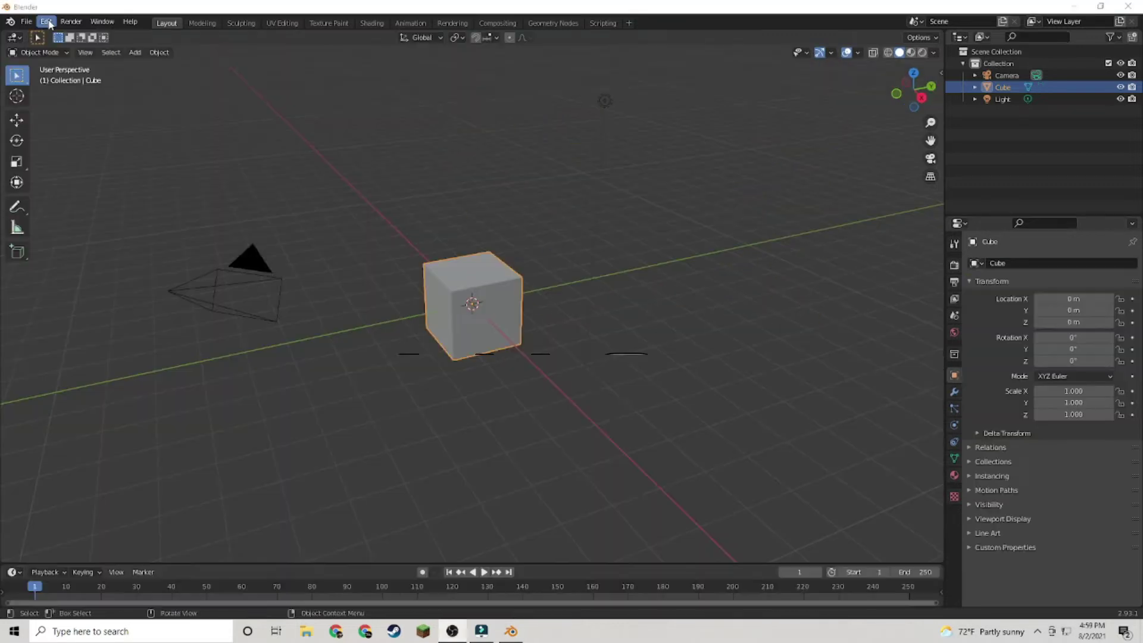
- Open the Blender Preferences in the Layout workspace, move the window over the viewport and look through its contents
{"action": "left_click", "coordinate": [46, 22]}
{"action": "left_click", "coordinate": [73, 194]}
{"action": "left_click_drag", "start_coordinate": [244, 30], "coordinate": [472, 72]}
{"action": "left_click_drag", "start_coordinate": [623, 125], "coordinate": [637, 333]}
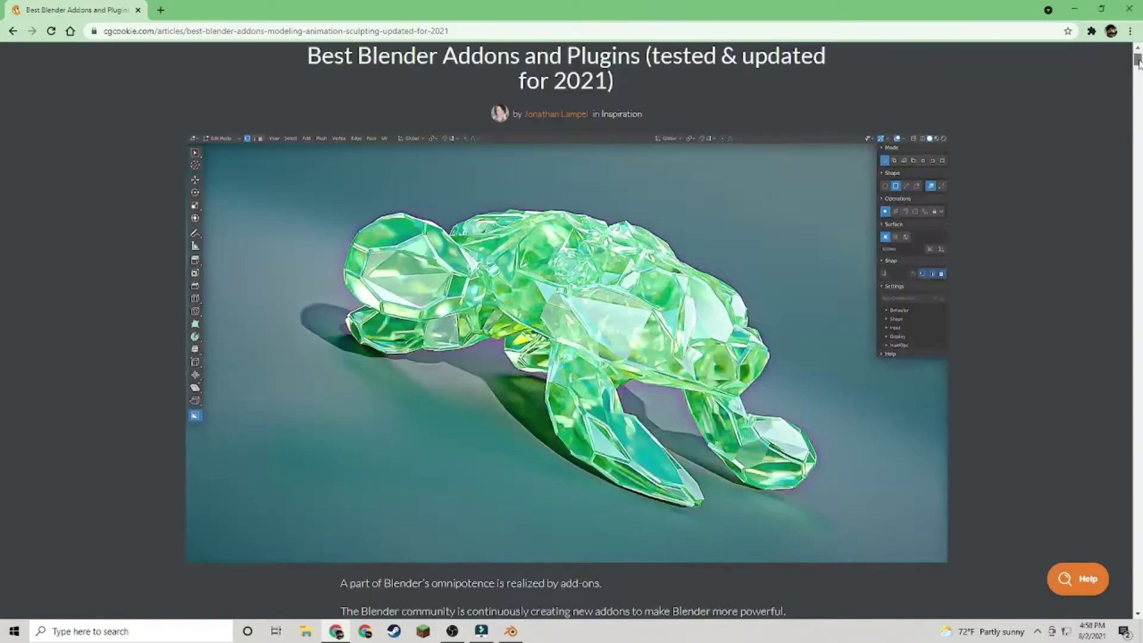
- Switch to the web browser and skim the CG Cookie article on the best Blender addons, down through the animation and rigging section
{"action": "scroll", "coordinate": [563, 328], "scroll_direction": "down", "scroll_amount": 20}
{"action": "scroll", "coordinate": [563, 328], "scroll_direction": "down", "scroll_amount": 20}
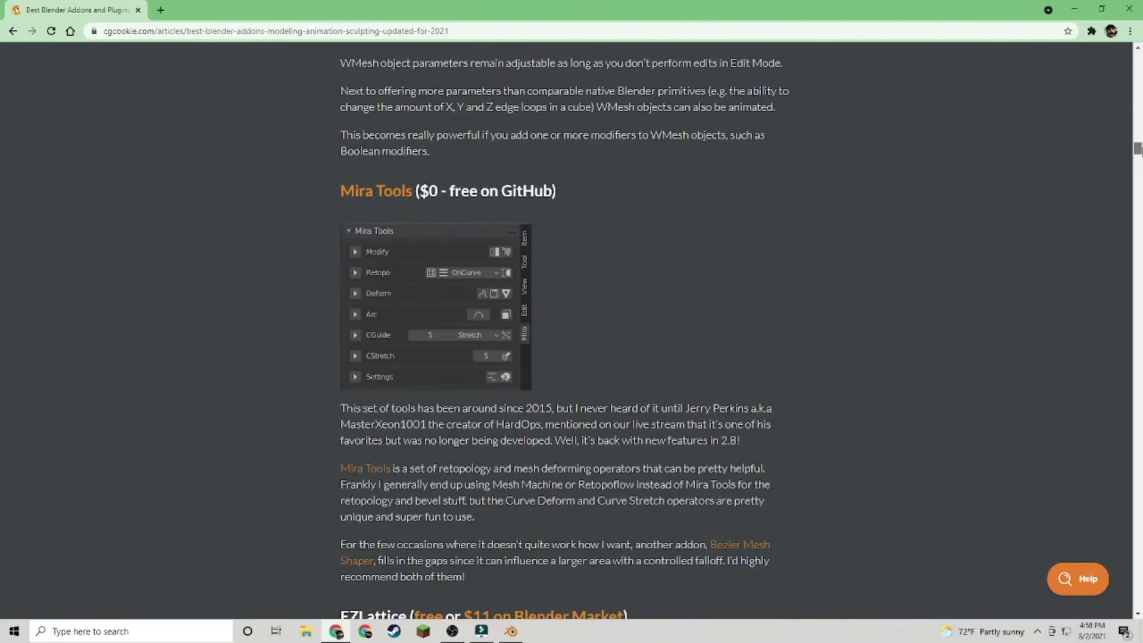
{"action": "scroll", "coordinate": [563, 327], "scroll_direction": "down", "scroll_amount": 20}
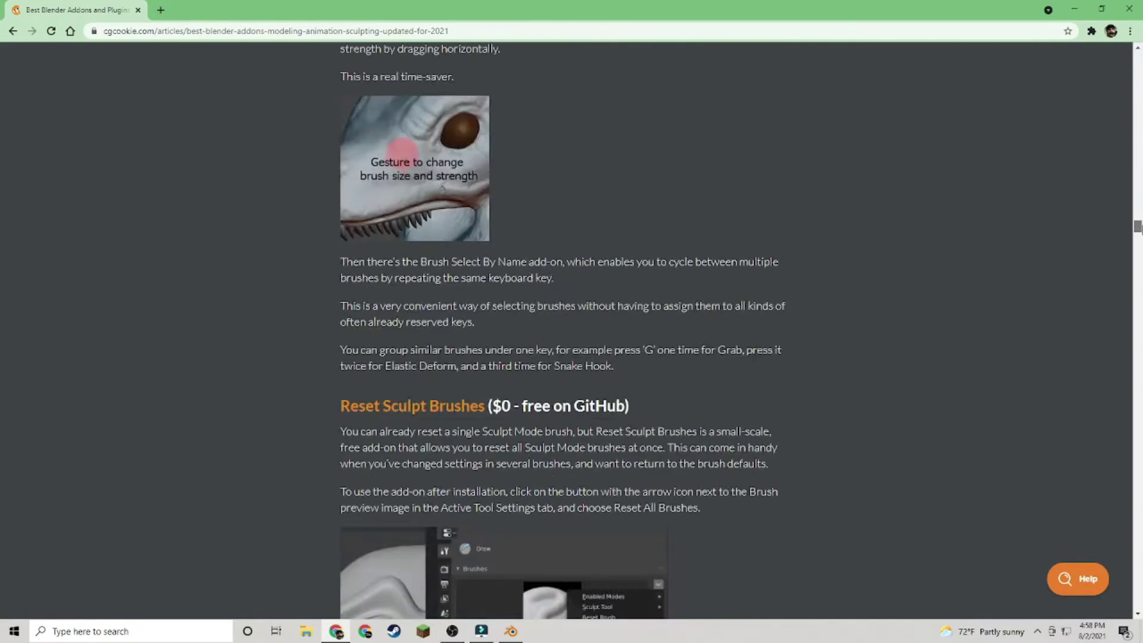
{"action": "scroll", "coordinate": [563, 327], "scroll_direction": "down", "scroll_amount": 20}
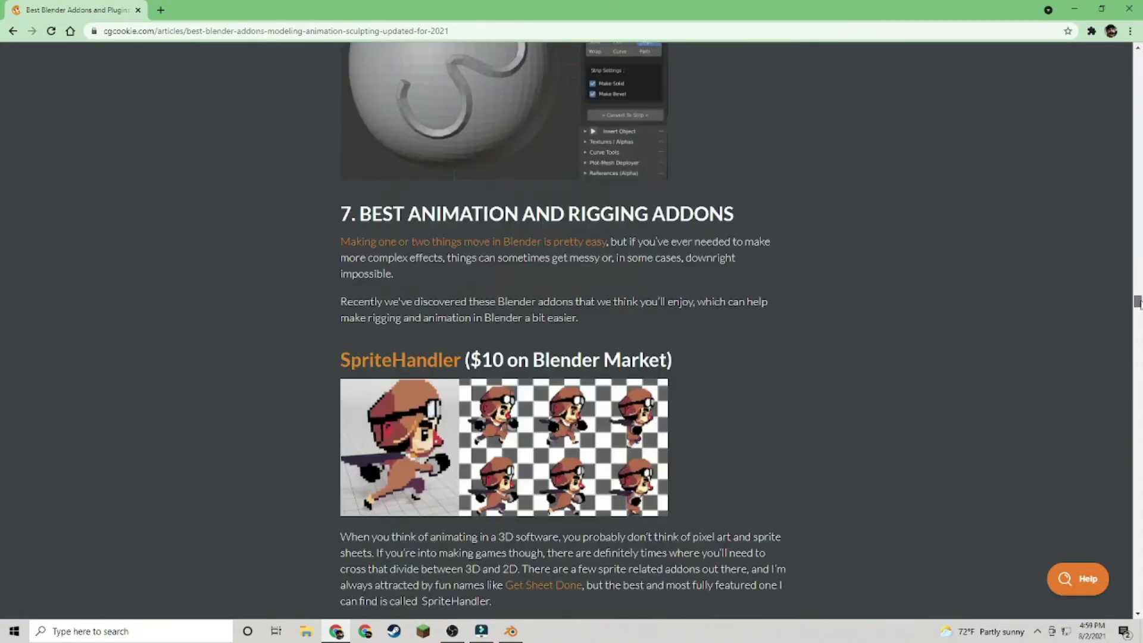
{"action": "scroll", "coordinate": [563, 328], "scroll_direction": "down", "scroll_amount": 20}
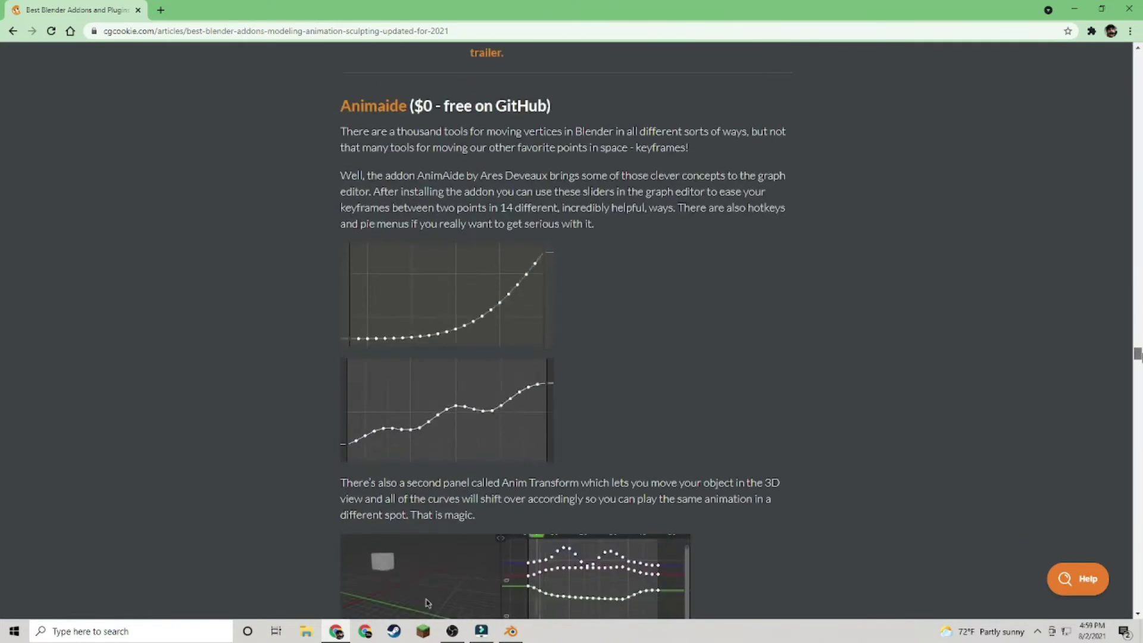
{"action": "scroll", "coordinate": [563, 327], "scroll_direction": "down", "scroll_amount": 20}
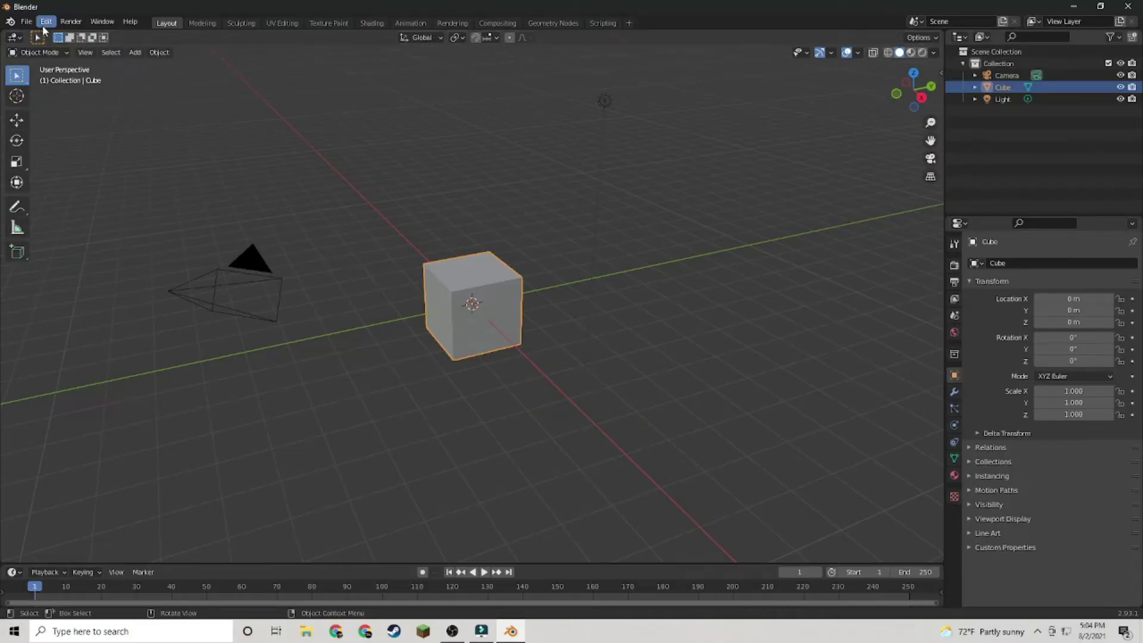
- Switch back to Blender and open the Add-ons section of the Preferences
{"action": "left_click", "coordinate": [45, 22]}
{"action": "left_click", "coordinate": [60, 192]}
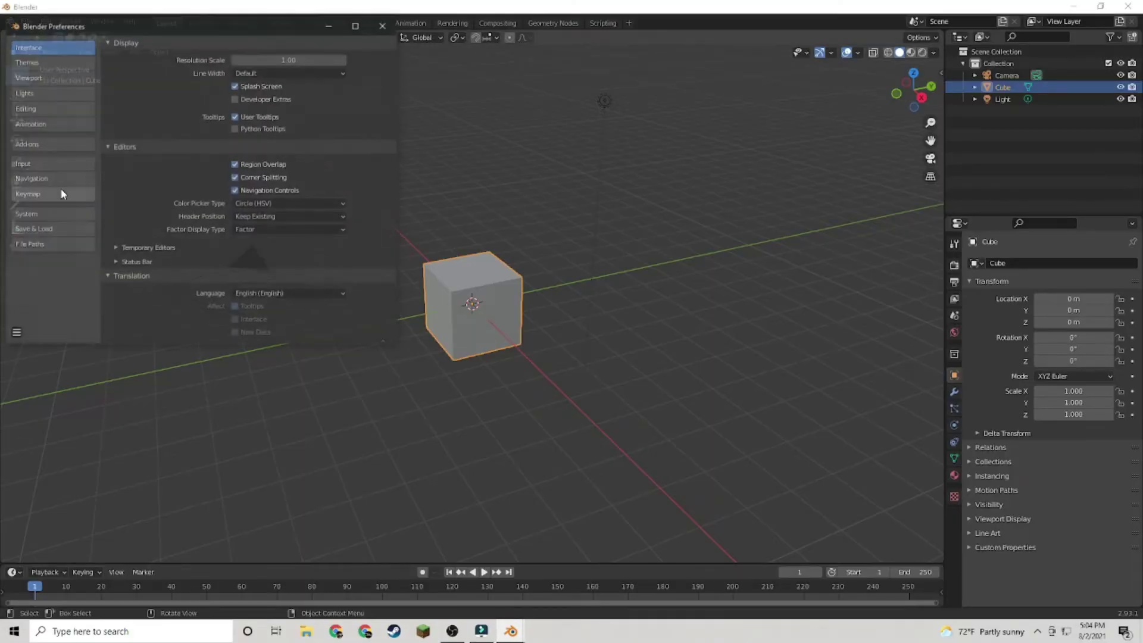
{"action": "left_click", "coordinate": [53, 148]}
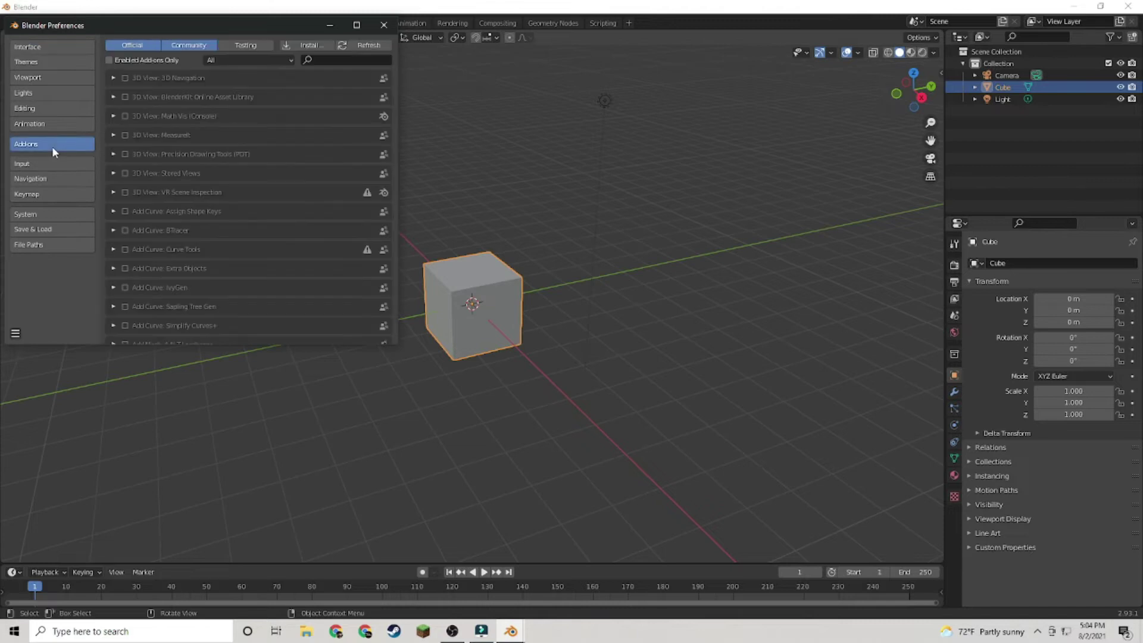
- Search the add-ons for "node wrangler" and expand the Node Wrangler entry's details
{"action": "type", "text": "no"}
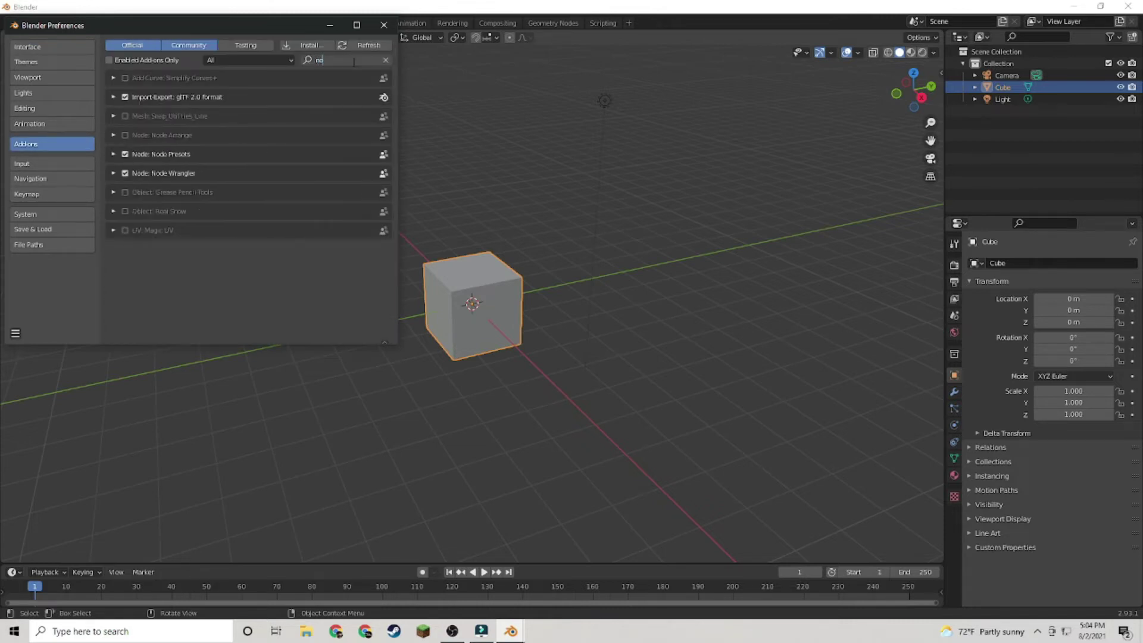
{"action": "type", "text": "de wrang"}
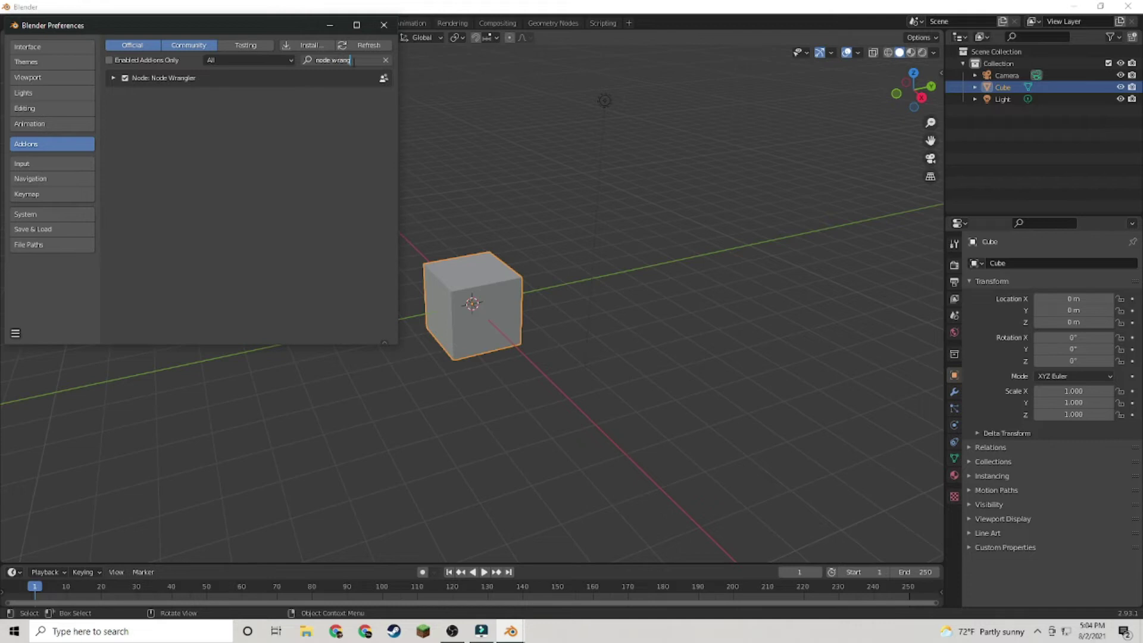
{"action": "type", "text": "ler"}
{"action": "key", "text": "Return"}
{"action": "left_click", "coordinate": [113, 78]}
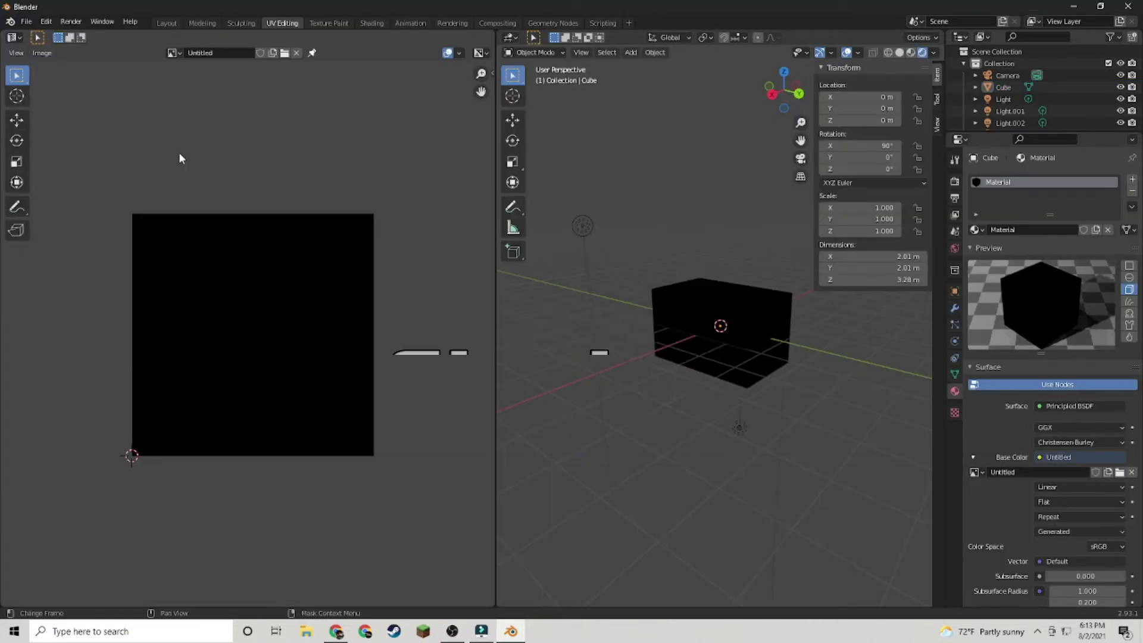
- Display Head Colour.png in the UV editor and choose an image for the cube material's base color texture
{"action": "left_click", "coordinate": [173, 53]}
{"action": "left_click", "coordinate": [181, 72]}
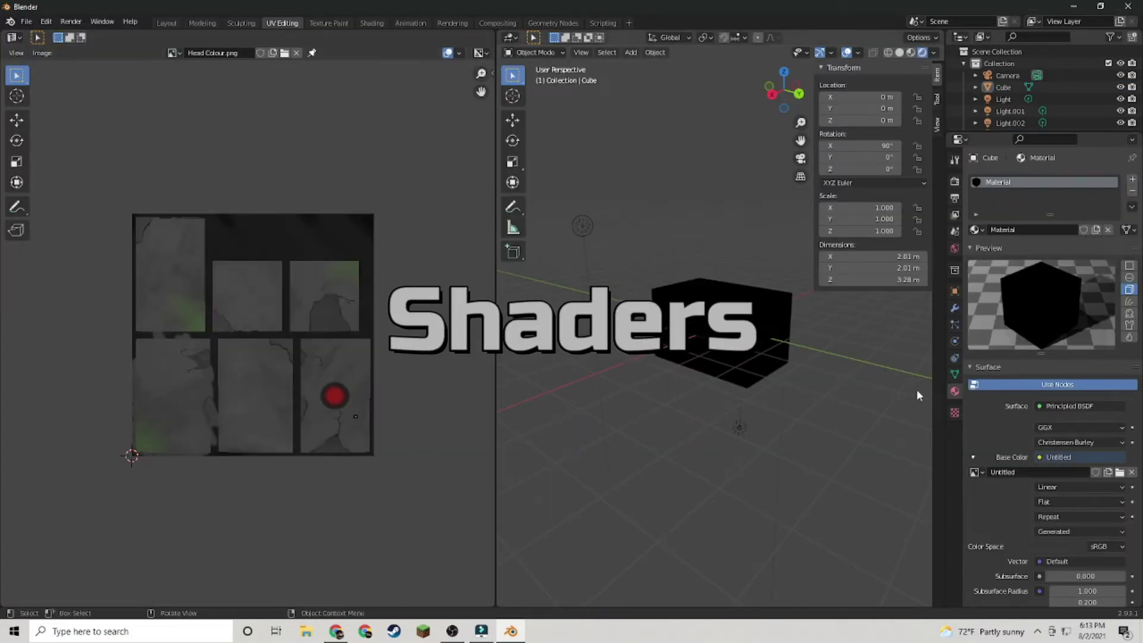
{"action": "left_click", "coordinate": [977, 472]}
{"action": "left_click", "coordinate": [998, 350]}
{"action": "middle_click_drag", "start_coordinate": [834, 351], "coordinate": [629, 445]}
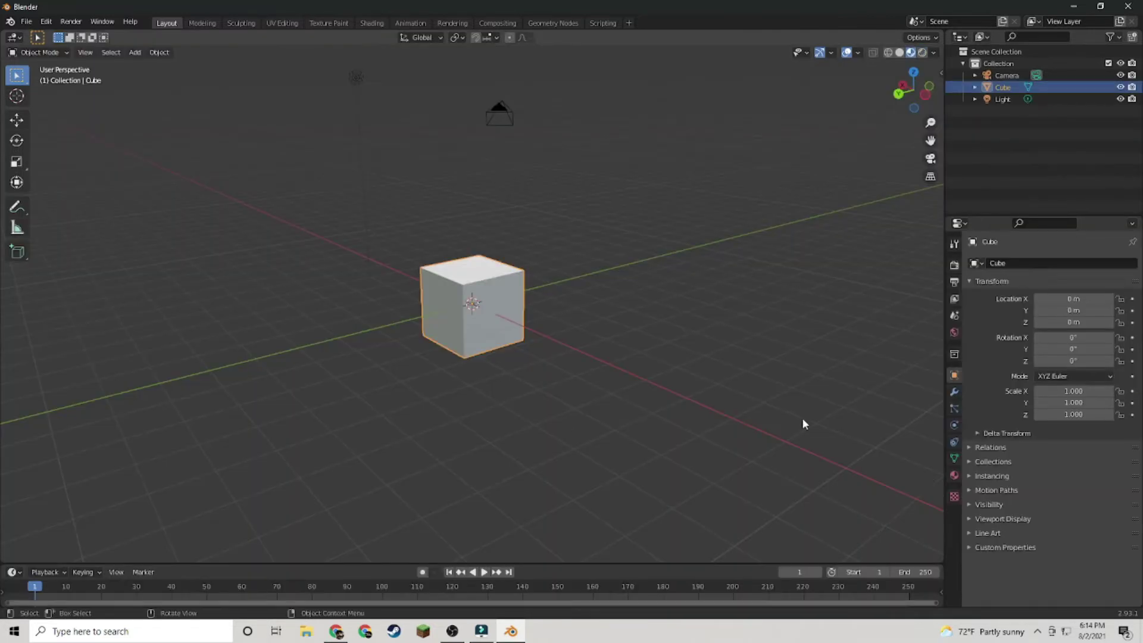
- Open the default cube's material settings and pick a different base color from the color wheel
{"action": "left_click", "coordinate": [955, 474]}
{"action": "left_click", "coordinate": [1066, 442]}
{"action": "left_click_drag", "start_coordinate": [1067, 322], "coordinate": [1033, 333]}
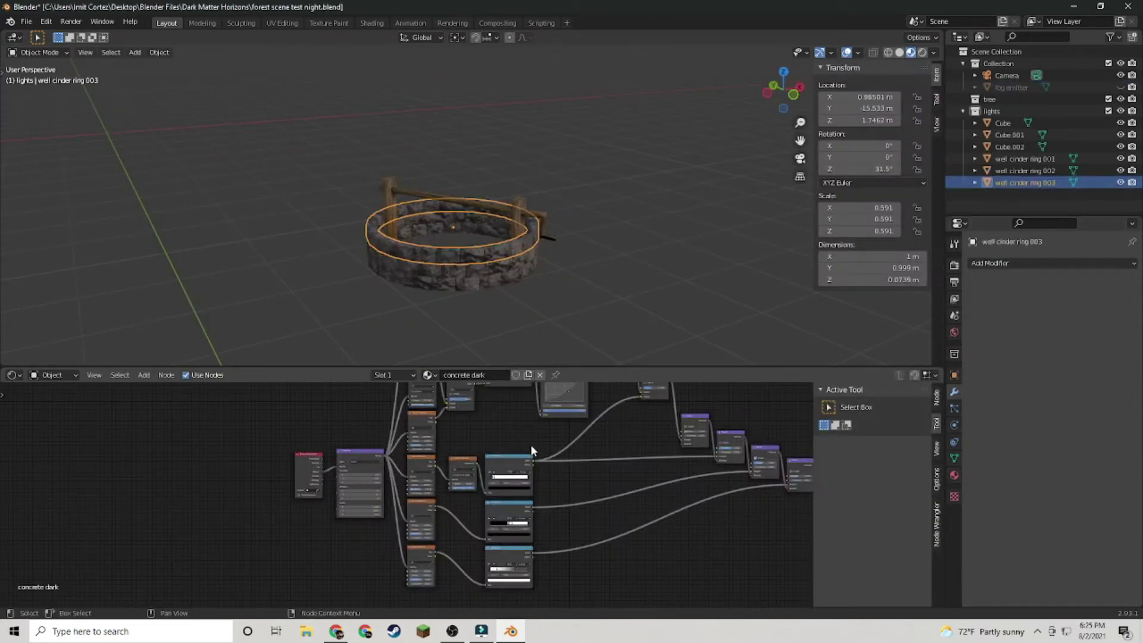
- Shift the stops of the ColorRamps in the planet 1 clouds material, with the first ramp's white stop at 0.295
{"action": "middle_click_drag", "start_coordinate": [513, 427], "coordinate": [374, 497]}
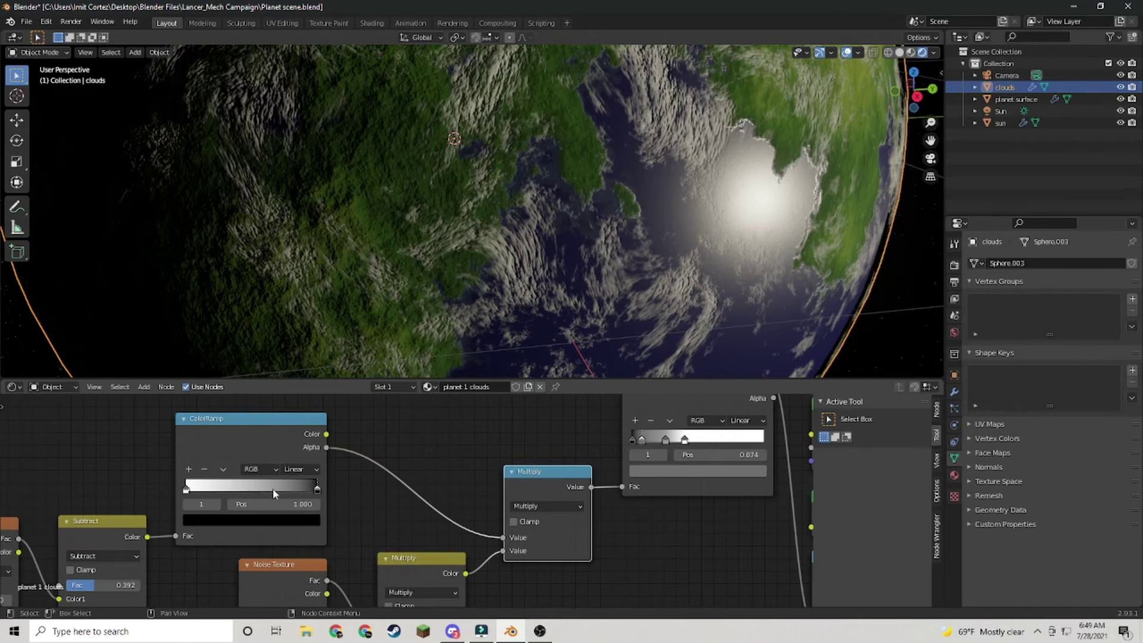
{"action": "left_click_drag", "start_coordinate": [276, 489], "coordinate": [226, 489]}
{"action": "middle_click_drag", "start_coordinate": [323, 462], "coordinate": [491, 593]}
{"action": "left_click_drag", "start_coordinate": [538, 491], "coordinate": [540, 491]}
{"action": "middle_click_drag", "start_coordinate": [357, 439], "coordinate": [551, 395]}
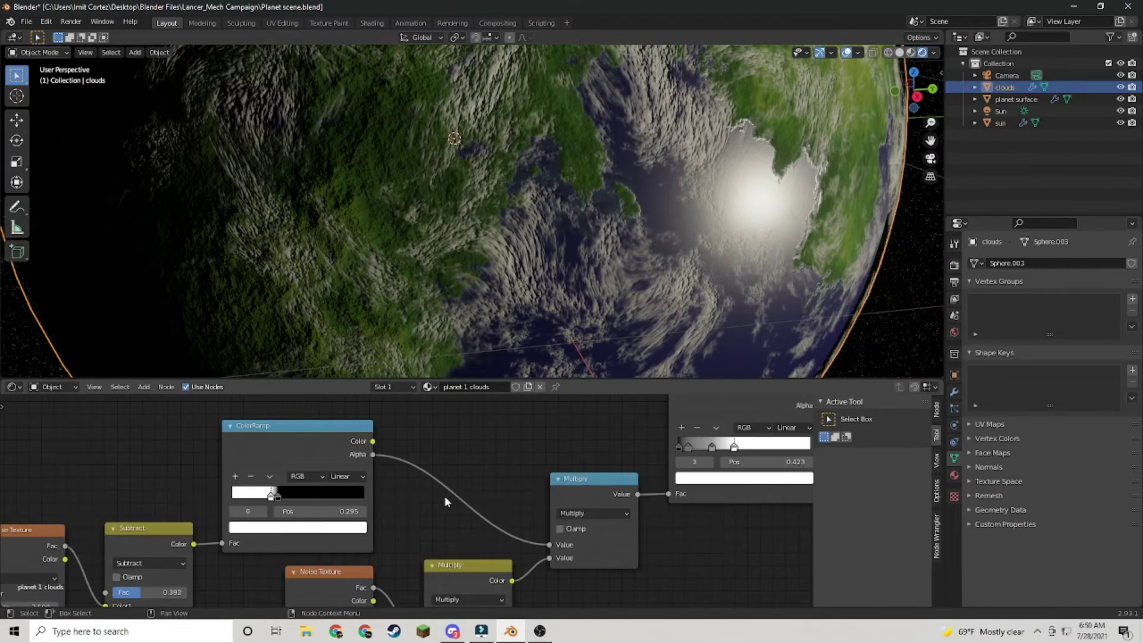
- Set the Multiply value feeding the clouds material's displacement to 0.01, then 0.001, and finally 0.005
{"action": "middle_click_drag", "start_coordinate": [446, 502], "coordinate": [98, 536]}
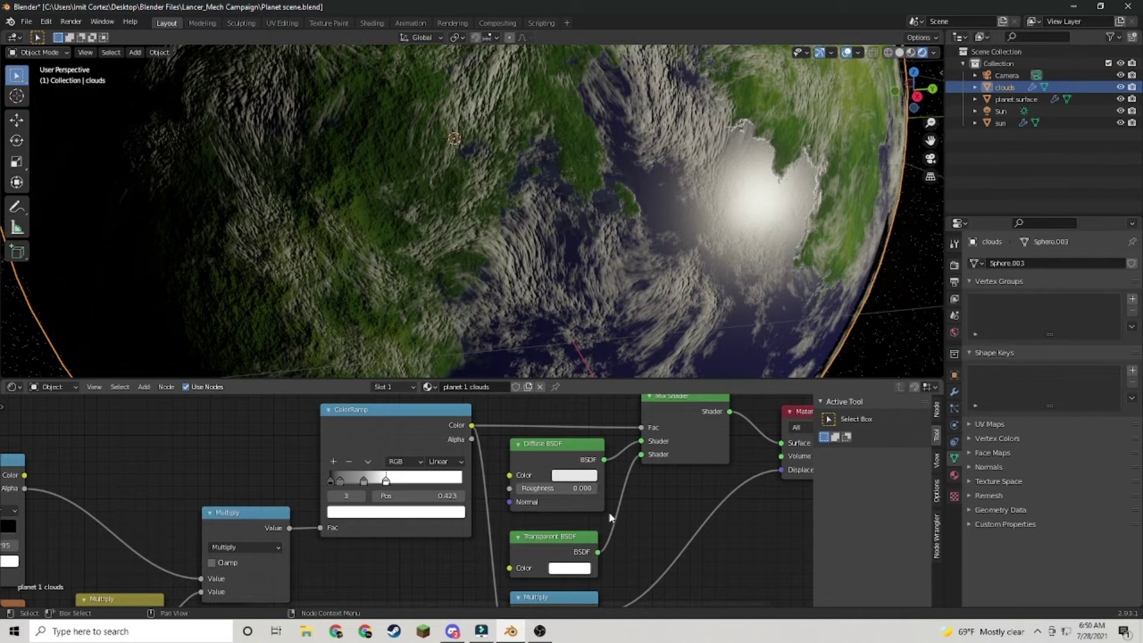
{"action": "middle_click_drag", "start_coordinate": [519, 524], "coordinate": [472, 368]}
{"action": "left_click", "coordinate": [494, 521]}
{"action": "key", "text": "BackSpace"}
{"action": "type", "text": ".01"}
{"action": "key", "text": "Return"}
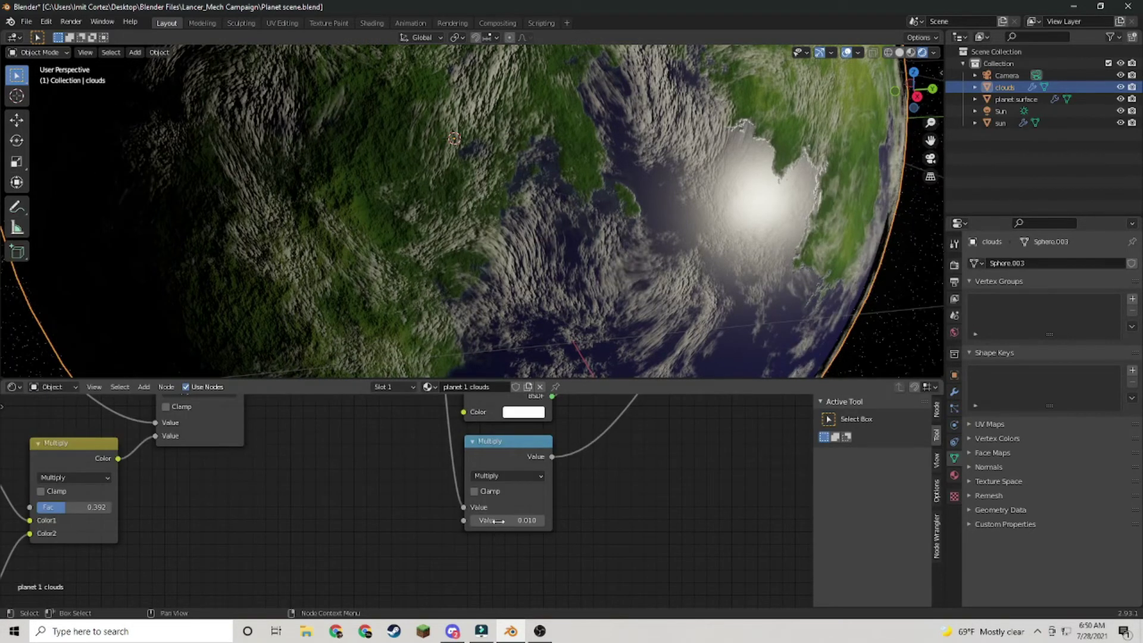
{"action": "type", "text": ".001"}
{"action": "key", "text": "Return"}
{"action": "type", "text": ".005"}
{"action": "key", "text": "Return"}
{"action": "key", "text": "KP_0"}
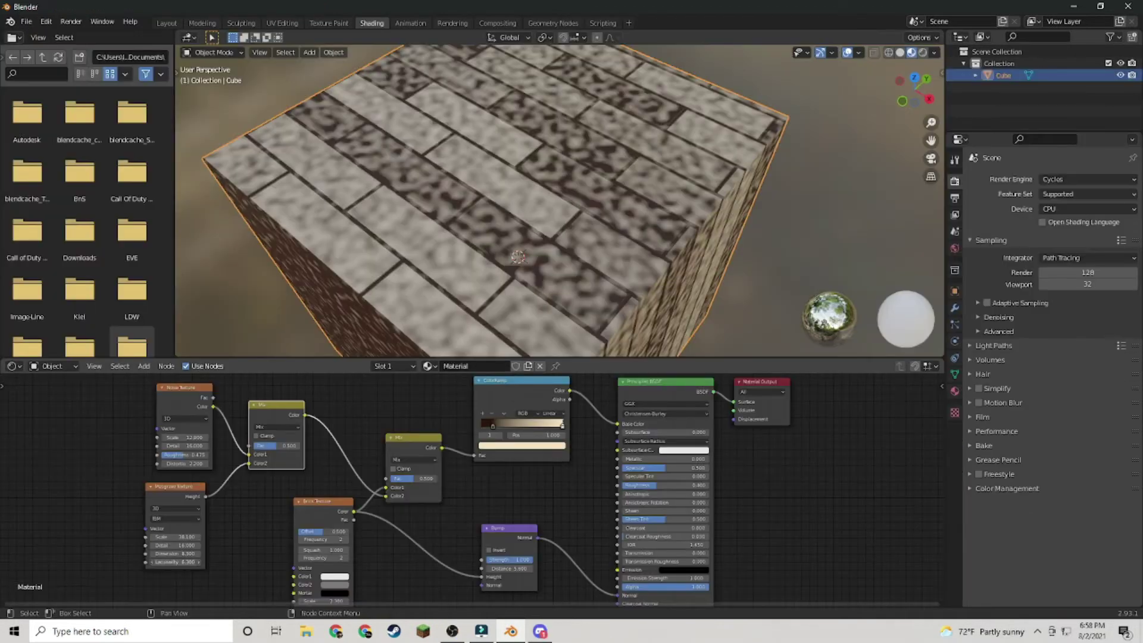
- Blend a second ColorRamp with the existing one through a Mix node into the plank material's base color
{"action": "left_click", "coordinate": [384, 417]}
{"action": "left_click_drag", "start_coordinate": [386, 421], "coordinate": [378, 404]}
{"action": "left_click_drag", "start_coordinate": [538, 446], "coordinate": [713, 421]}
{"action": "left_click_drag", "start_coordinate": [643, 379], "coordinate": [516, 499]}
- Duplicate the Bump node, feed it from the Brick Texture and connect its normal output to the original Bump node
{"action": "left_click_drag", "start_coordinate": [524, 525], "coordinate": [562, 563]}
{"action": "middle_click_drag", "start_coordinate": [536, 536], "coordinate": [545, 491]}
{"action": "key", "text": "shift+d"}
{"action": "scroll", "coordinate": [711, 476], "scroll_direction": "down", "scroll_amount": 4}
{"action": "left_click_drag", "start_coordinate": [429, 394], "coordinate": [508, 569]}
{"action": "left_click_drag", "start_coordinate": [550, 541], "coordinate": [587, 545]}
{"action": "middle_click_drag", "start_coordinate": [590, 467], "coordinate": [579, 477]}
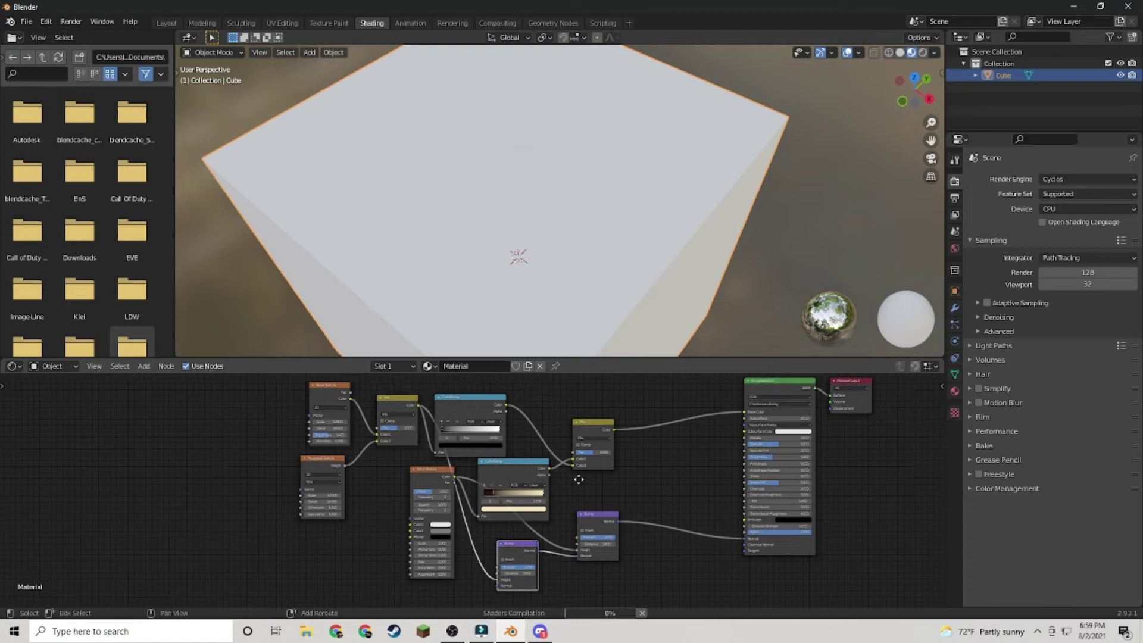
- Move a stop on the upper ColorRamp of the plank material and recolor both its stops in darker tones
{"action": "scroll", "coordinate": [490, 436], "scroll_direction": "up", "scroll_amount": 3}
{"action": "left_click_drag", "start_coordinate": [473, 438], "coordinate": [463, 438]}
{"action": "left_click", "coordinate": [424, 461]}
{"action": "left_click_drag", "start_coordinate": [454, 327], "coordinate": [455, 365]}
{"action": "left_click_drag", "start_coordinate": [413, 361], "coordinate": [405, 354]}
{"action": "left_click", "coordinate": [394, 438]}
{"action": "left_click", "coordinate": [424, 461]}
{"action": "left_click_drag", "start_coordinate": [454, 393], "coordinate": [455, 378]}
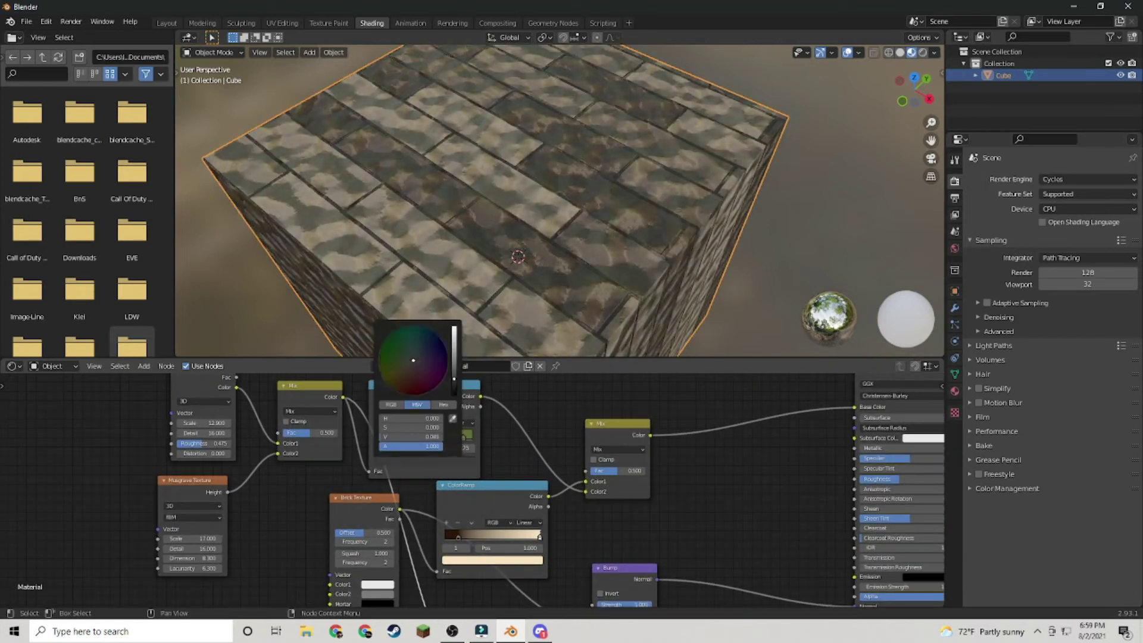
- Increase the Musgrave and Noise texture scales and lower the factor of the Mix node that combines them
{"action": "left_click_drag", "start_coordinate": [193, 539], "coordinate": [209, 539]}
{"action": "left_click_drag", "start_coordinate": [202, 423], "coordinate": [211, 423]}
{"action": "left_click_drag", "start_coordinate": [310, 433], "coordinate": [291, 433]}
- Recolor the lower ColorRamp's dark stop, reposition stops on both ramps, and inspect the deselected cube from farther away
{"action": "left_click", "coordinate": [458, 537]}
{"action": "left_click", "coordinate": [492, 560]}
{"action": "left_click_drag", "start_coordinate": [523, 478], "coordinate": [522, 485]}
{"action": "left_click_drag", "start_coordinate": [540, 538], "coordinate": [461, 538]}
{"action": "left_click_drag", "start_coordinate": [393, 437], "coordinate": [450, 437]}
{"action": "scroll", "coordinate": [542, 286], "scroll_direction": "down", "scroll_amount": 4}
{"action": "middle_click_drag", "start_coordinate": [542, 286], "coordinate": [556, 240]}
{"action": "left_click", "coordinate": [715, 280]}
{"action": "scroll", "coordinate": [542, 459], "scroll_direction": "down", "scroll_amount": 7}
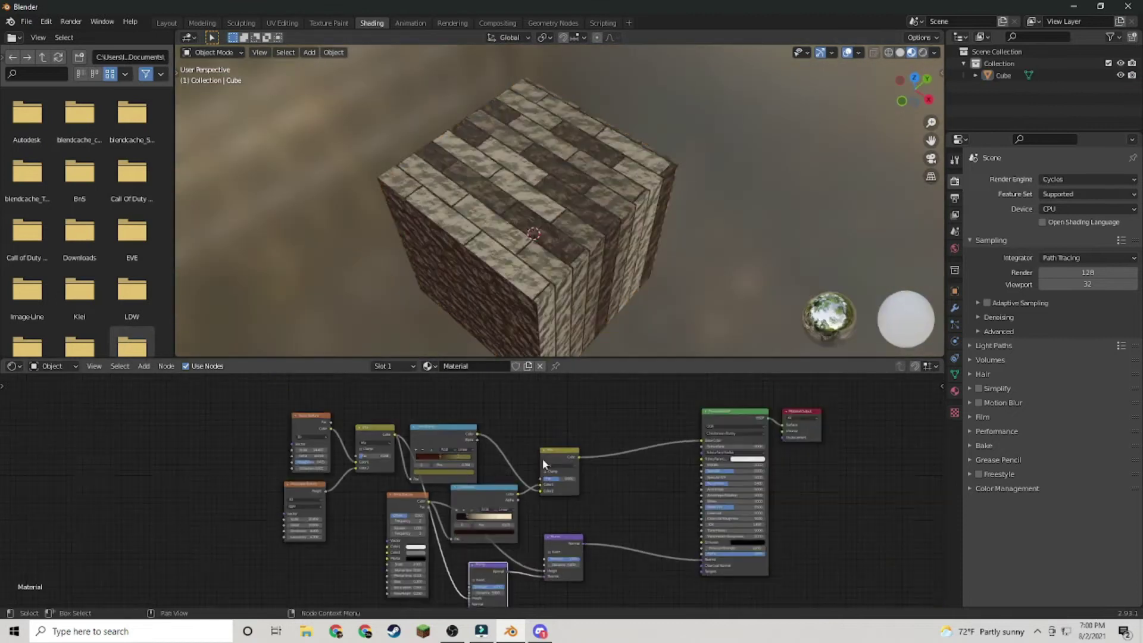
- Add a node to the plank material by searching for "color" and adjust it
{"action": "scroll", "coordinate": [542, 458], "scroll_direction": "up", "scroll_amount": 4}
{"action": "middle_click_drag", "start_coordinate": [554, 458], "coordinate": [391, 432]}
{"action": "left_click_drag", "start_coordinate": [429, 432], "coordinate": [483, 491]}
{"action": "key", "text": "shift+a"}
{"action": "left_click", "coordinate": [480, 470]}
{"action": "type", "text": "color"}
{"action": "left_click", "coordinate": [478, 446]}
{"action": "scroll", "coordinate": [488, 298], "scroll_direction": "up", "scroll_amount": 4}
{"action": "scroll", "coordinate": [488, 299], "scroll_direction": "down", "scroll_amount": 1}
{"action": "scroll", "coordinate": [471, 470], "scroll_direction": "up", "scroll_amount": 1}
{"action": "left_click_drag", "start_coordinate": [483, 491], "coordinate": [571, 491]}
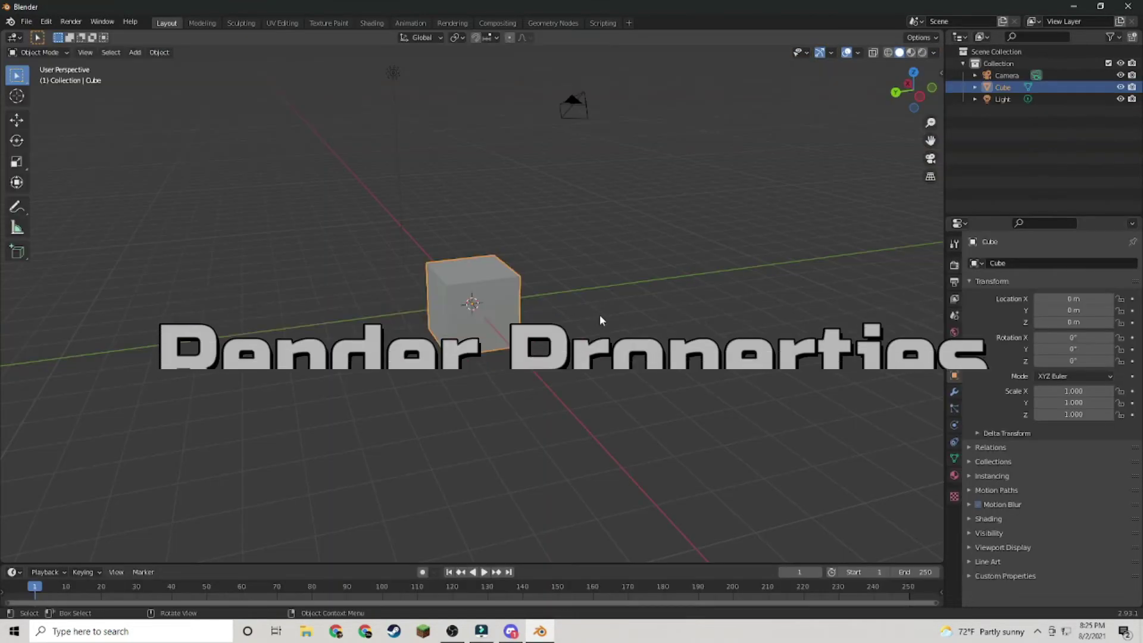
- Open the render properties and look through all of the Cycles settings, down past Film and Performance
{"action": "left_click", "coordinate": [955, 266]}
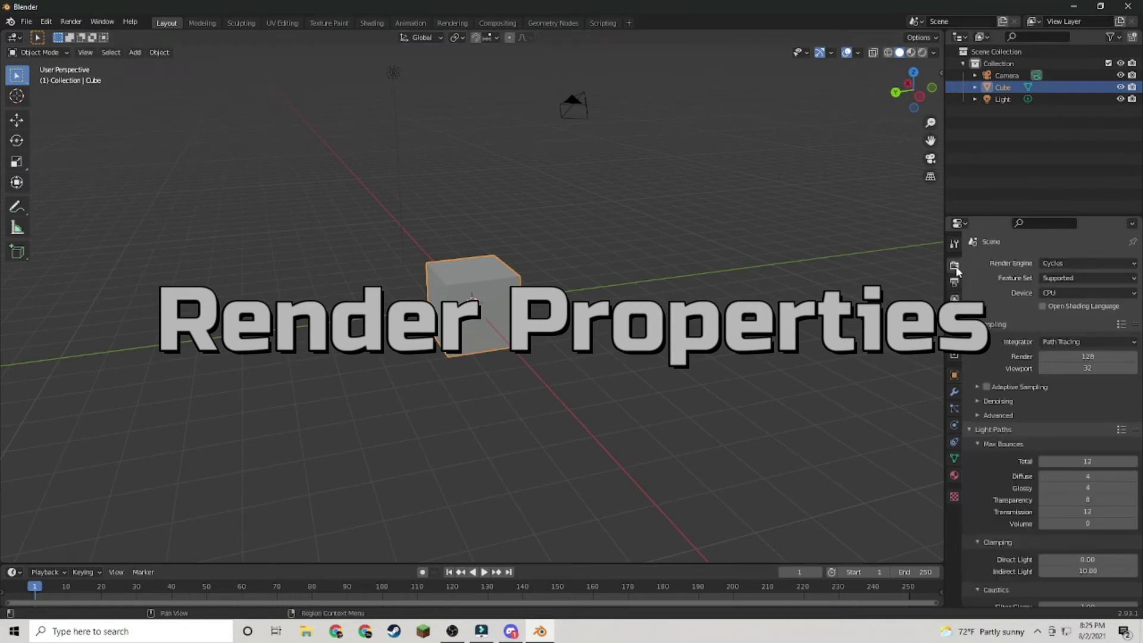
{"action": "scroll", "coordinate": [1051, 417], "scroll_direction": "down", "scroll_amount": 8}
{"action": "scroll", "coordinate": [1051, 416], "scroll_direction": "down", "scroll_amount": 13}
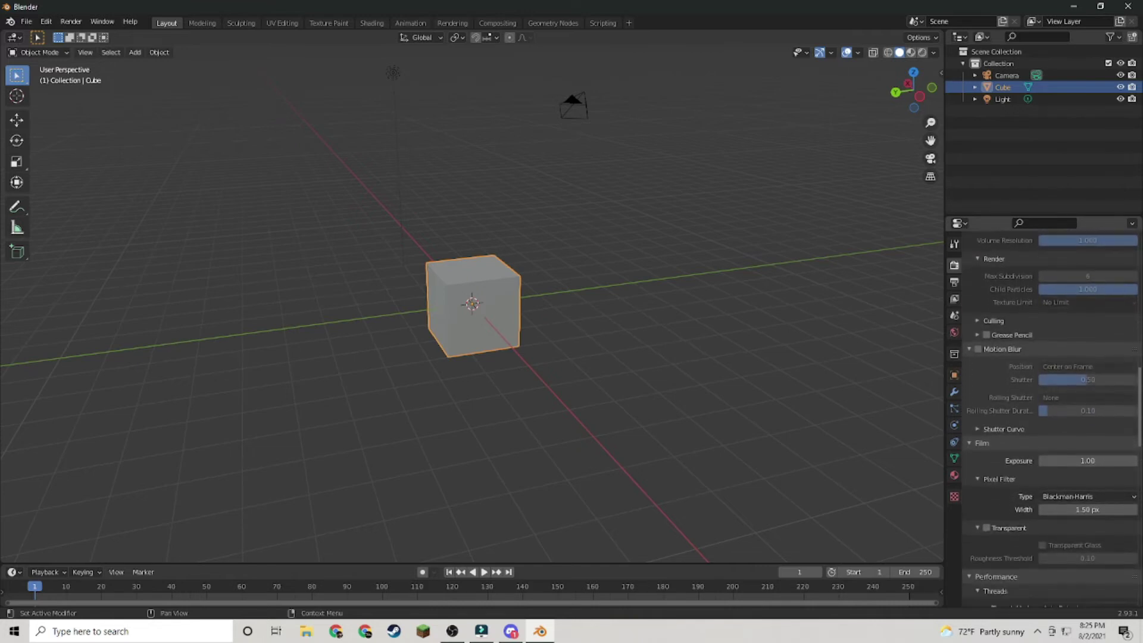
{"action": "scroll", "coordinate": [1138, 520], "scroll_direction": "down", "scroll_amount": 15}
{"action": "left_click_drag", "start_coordinate": [1138, 519], "coordinate": [1139, 588]}
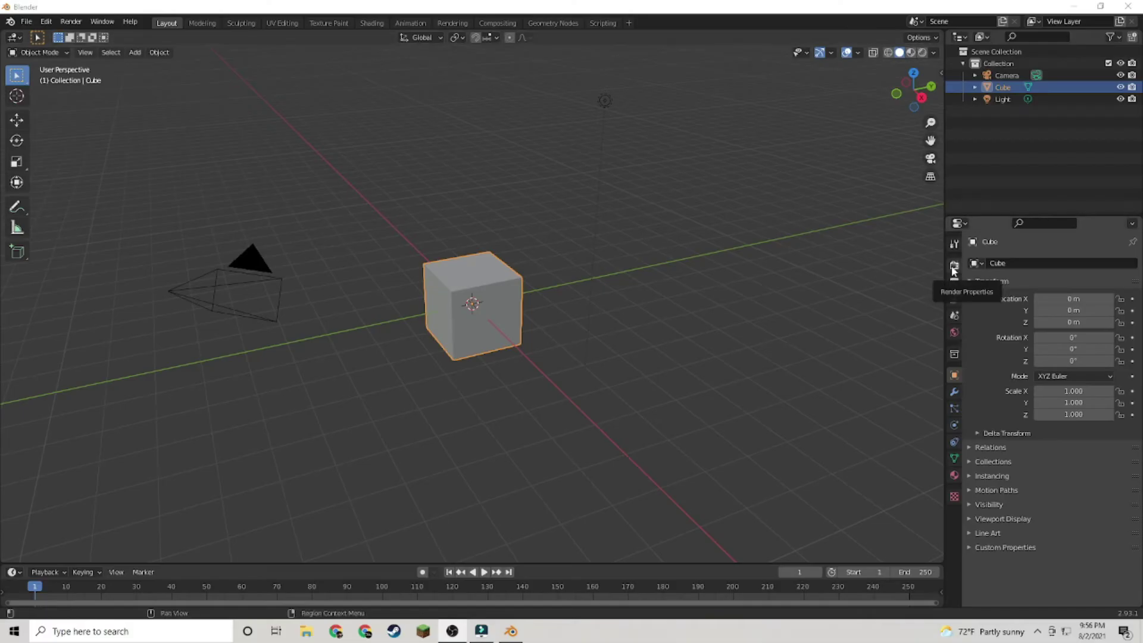
- Switch the render engine to Cycles with 64 render and 16 viewport samples, and expand the denoising options
{"action": "left_click", "coordinate": [954, 266]}
{"action": "left_click", "coordinate": [1076, 263]}
{"action": "left_click", "coordinate": [1054, 306]}
{"action": "left_click", "coordinate": [1084, 358]}
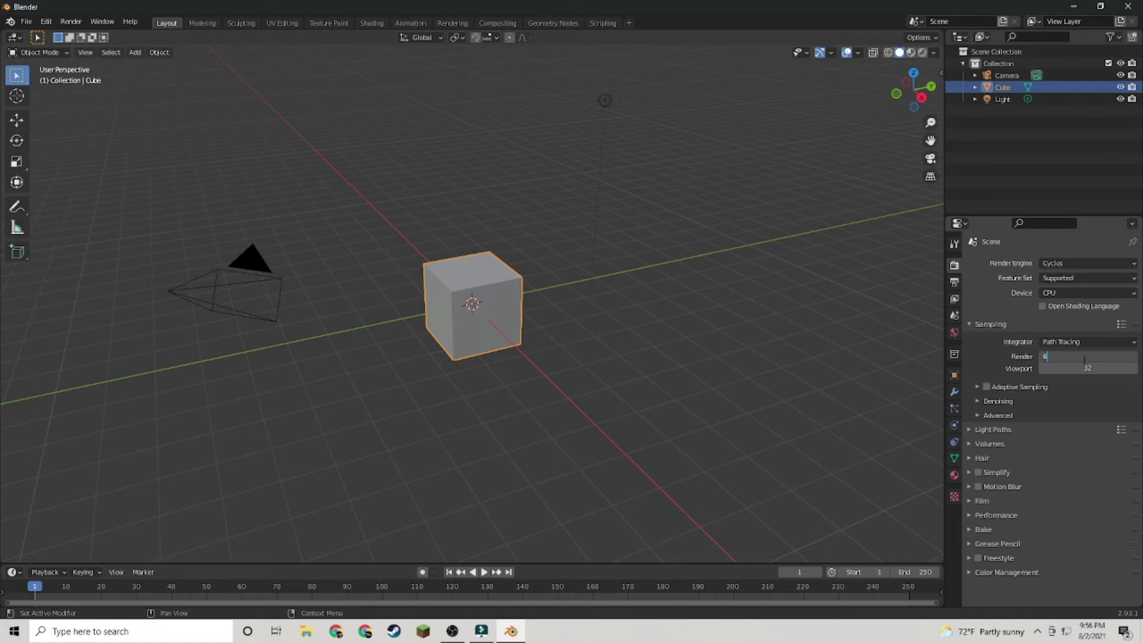
{"action": "type", "text": "64"}
{"action": "key", "text": "Tab"}
{"action": "type", "text": "16"}
{"action": "key", "text": "Return"}
{"action": "left_click", "coordinate": [976, 401]}
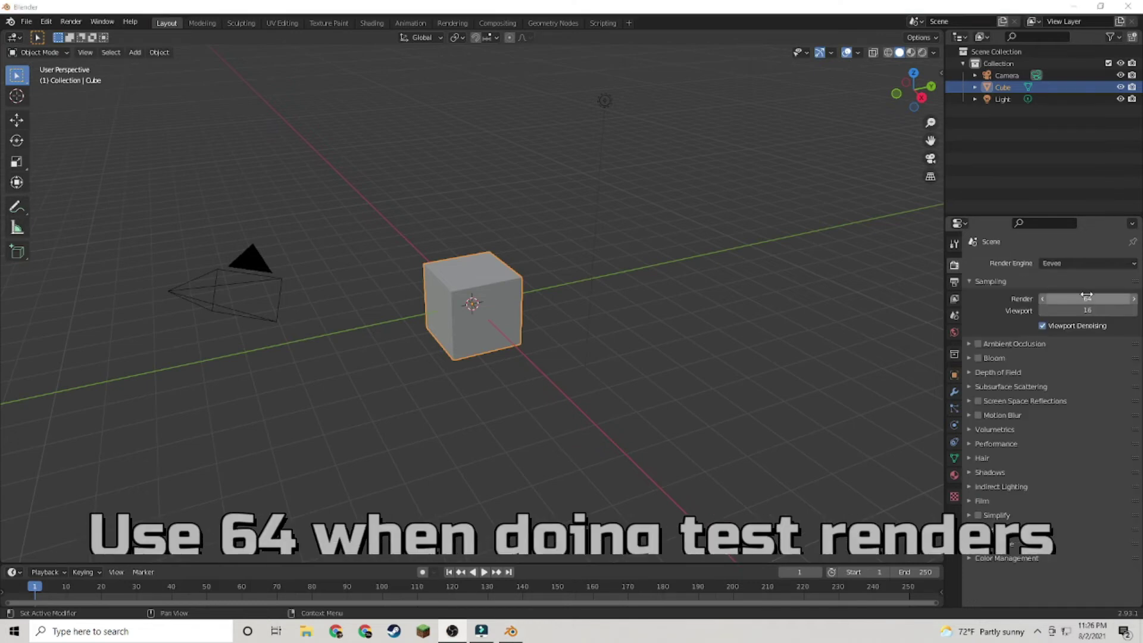
- Set the Eevee render samples to 400 and open the value for editing again
{"action": "left_click", "coordinate": [1088, 299]}
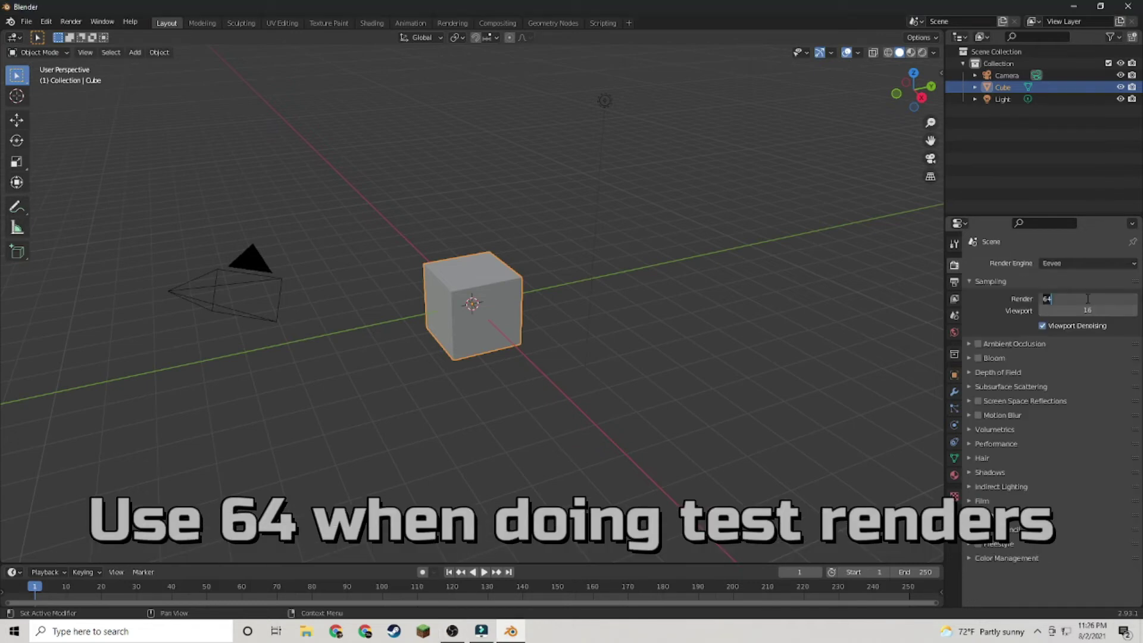
{"action": "double_click", "coordinate": [1068, 301]}
{"action": "key", "text": "Return"}
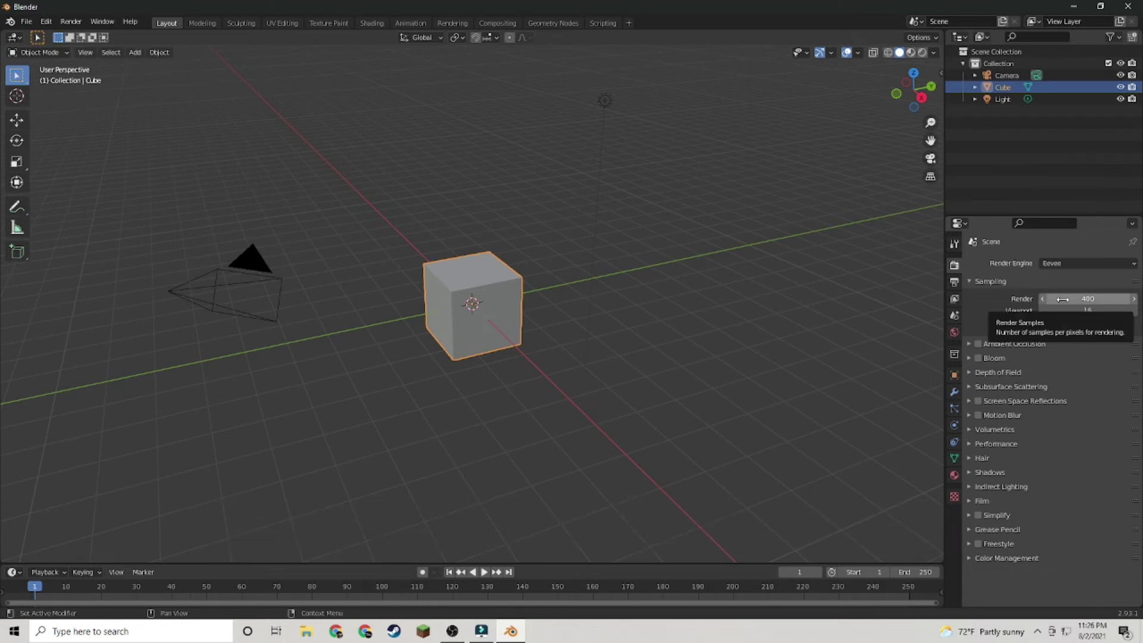
{"action": "left_click", "coordinate": [1063, 299]}
{"action": "type", "text": "1"}
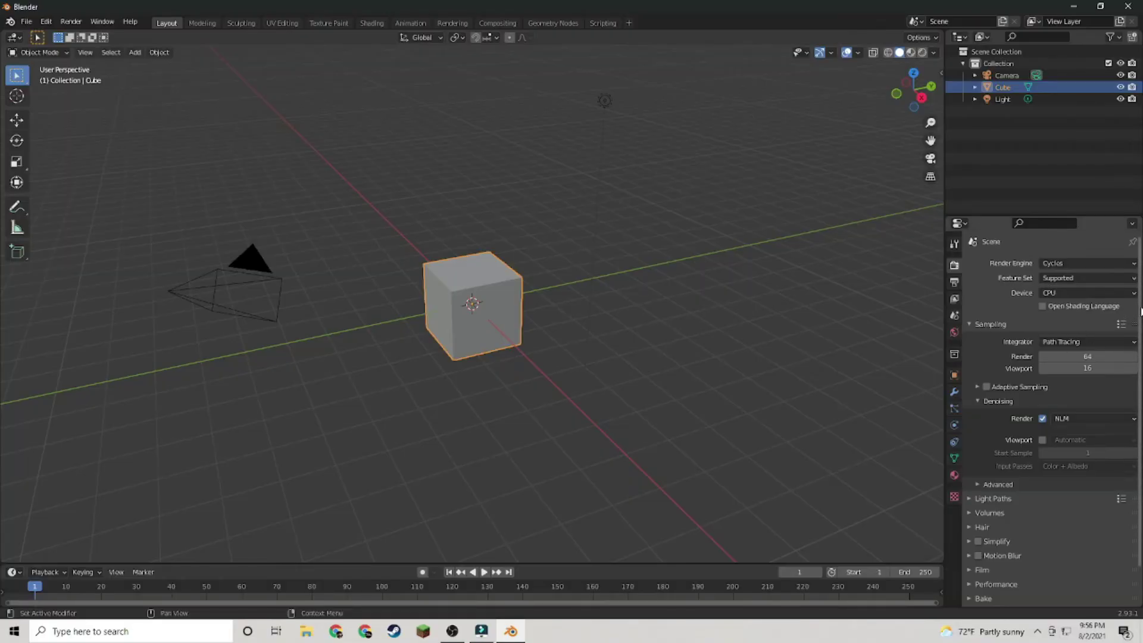
- Expand the Cycles Light Paths settings and set the total max bounces to 6
{"action": "scroll", "coordinate": [1087, 330], "scroll_direction": "down", "scroll_amount": 2}
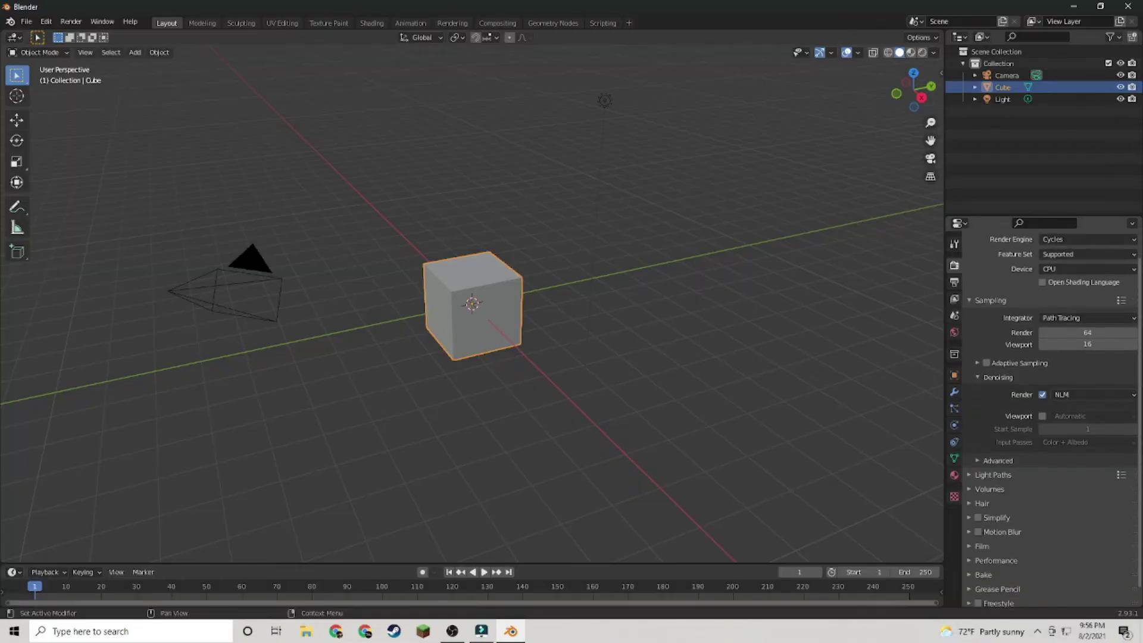
{"action": "scroll", "coordinate": [1053, 418], "scroll_direction": "down", "scroll_amount": 1}
{"action": "left_click", "coordinate": [972, 458]}
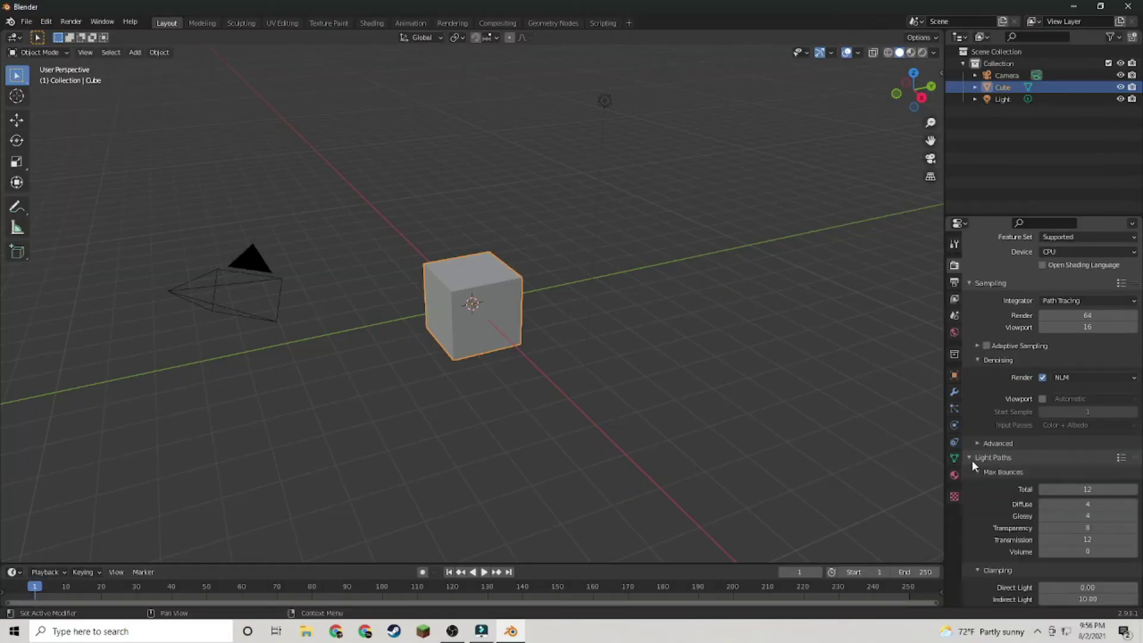
{"action": "scroll", "coordinate": [1094, 356], "scroll_direction": "down", "scroll_amount": 7}
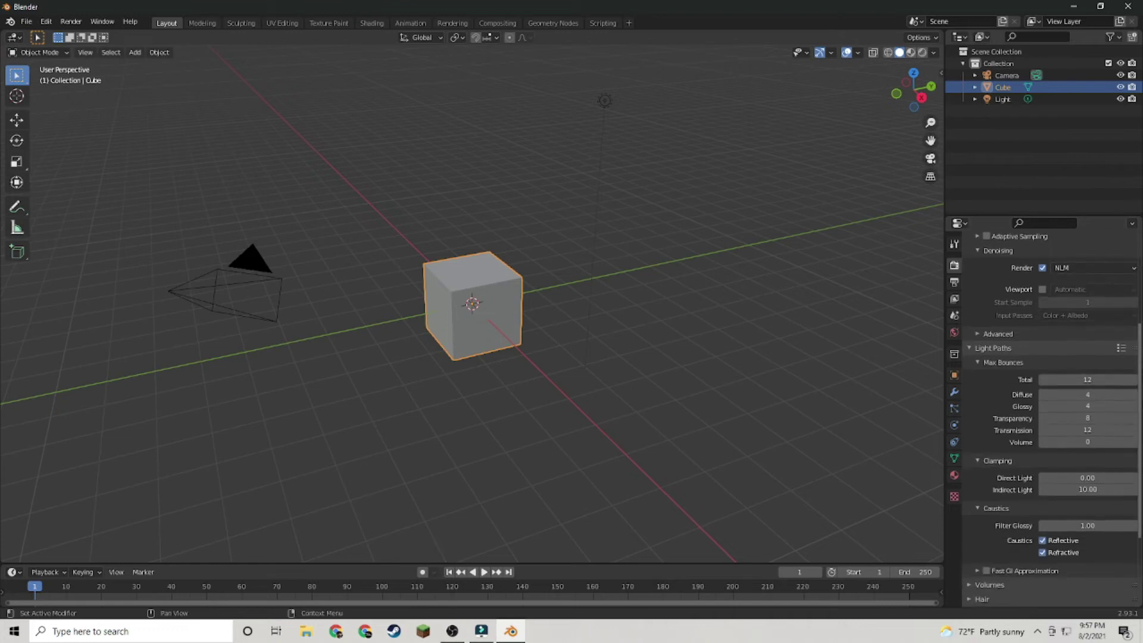
{"action": "left_click", "coordinate": [1094, 355]}
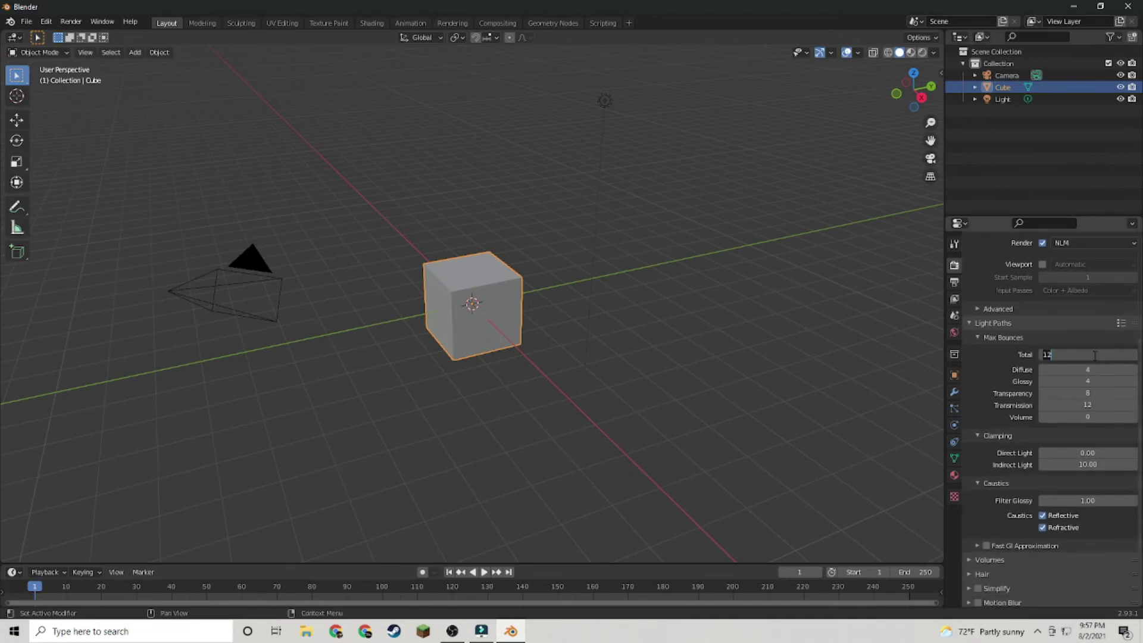
{"action": "key", "text": "Return"}
- Set both the diffuse and glossy max bounces to 2
{"action": "left_click", "coordinate": [1090, 371]}
{"action": "type", "text": "2"}
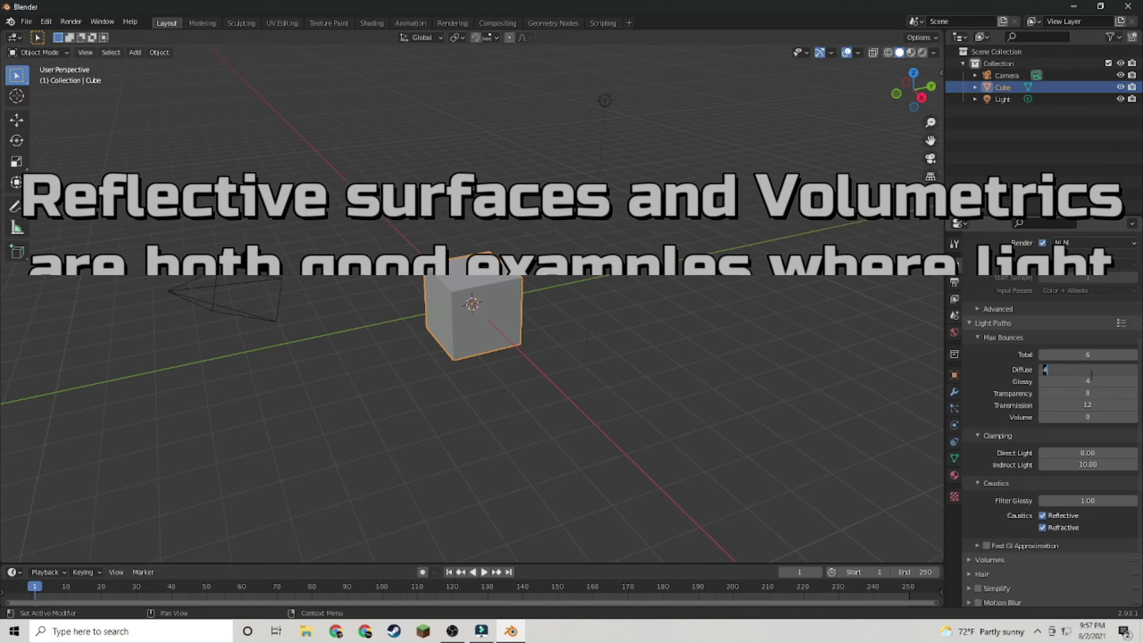
{"action": "key", "text": "Return"}
{"action": "left_click", "coordinate": [1093, 383]}
{"action": "type", "text": "2"}
{"action": "key", "text": "Return"}
- Set the transparency max bounces to 4 and the transmission max bounces to 6
{"action": "left_click", "coordinate": [1094, 393]}
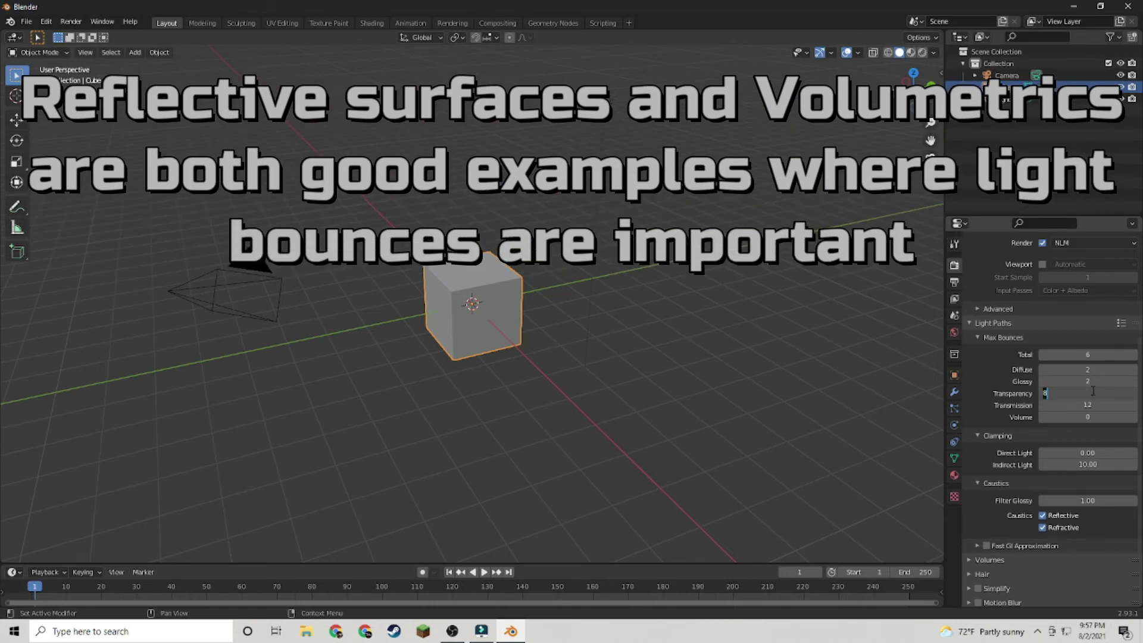
{"action": "type", "text": "4"}
{"action": "key", "text": "Return"}
{"action": "left_click", "coordinate": [1093, 405]}
{"action": "type", "text": "6"}
{"action": "key", "text": "Return"}
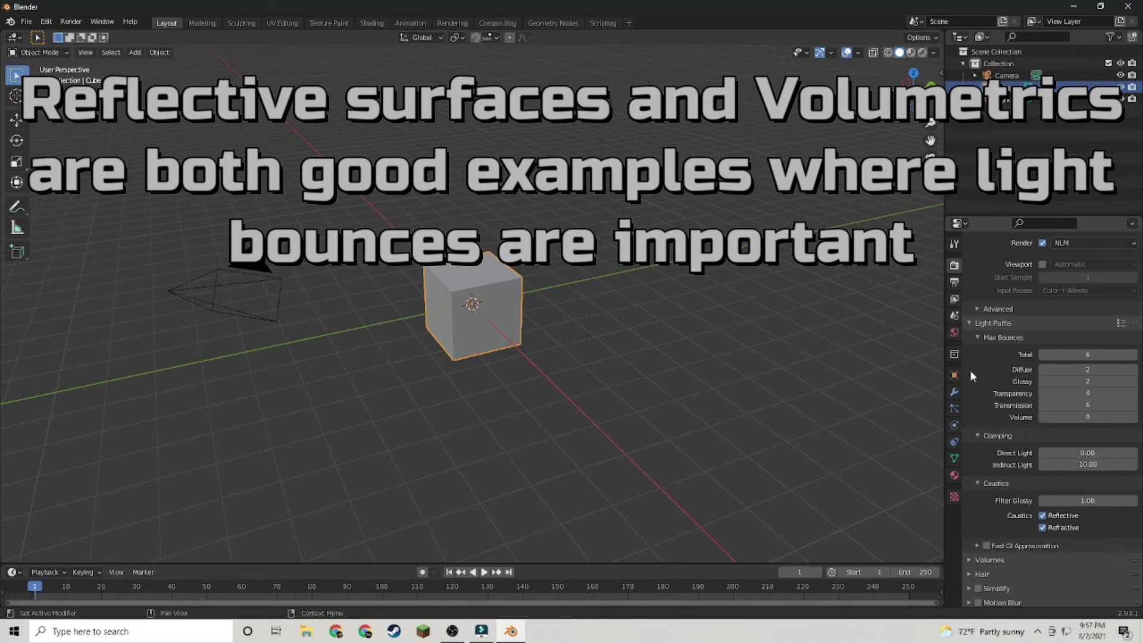
- Collapse the Light Paths settings and expand the Performance settings to look through them
{"action": "left_click", "coordinate": [1066, 323]}
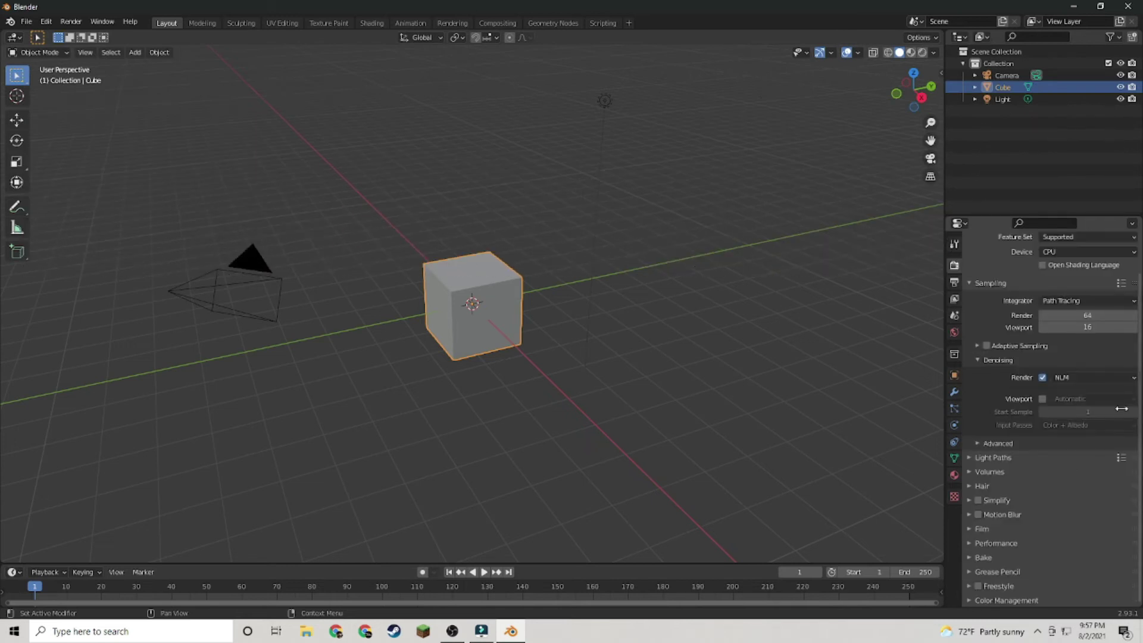
{"action": "left_click", "coordinate": [971, 544]}
{"action": "left_click_drag", "start_coordinate": [1141, 375], "coordinate": [1142, 507]}
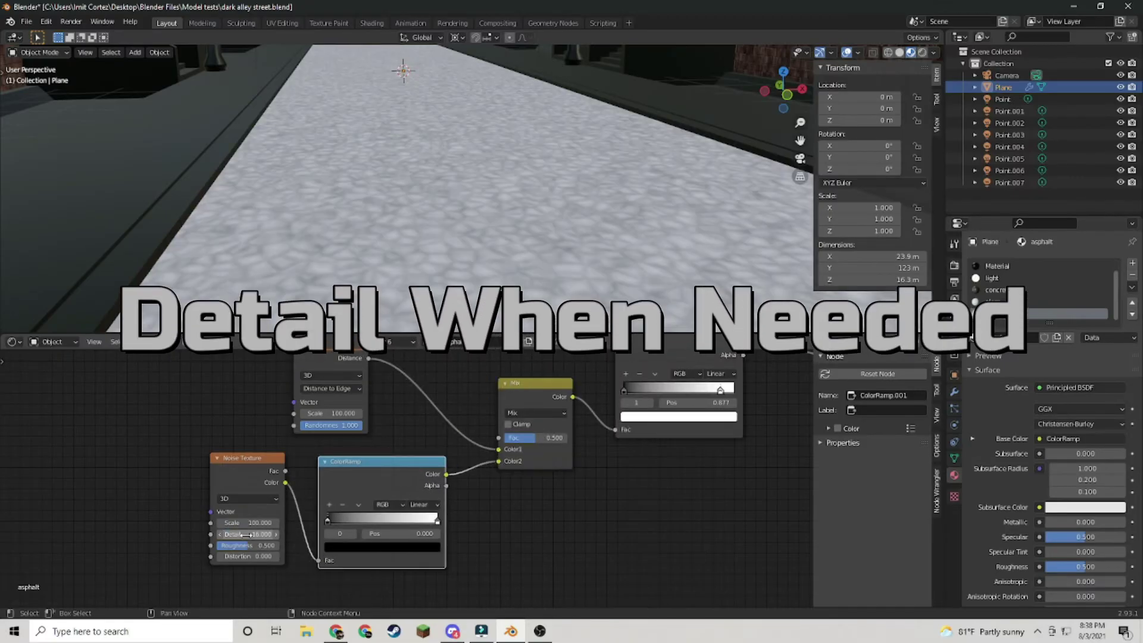
- Remove the ColorRamp after the asphalt material's Noise Texture and move the Noise and Voronoi textures closer to the Mix node
{"action": "middle_click_drag", "start_coordinate": [704, 477], "coordinate": [536, 477]}
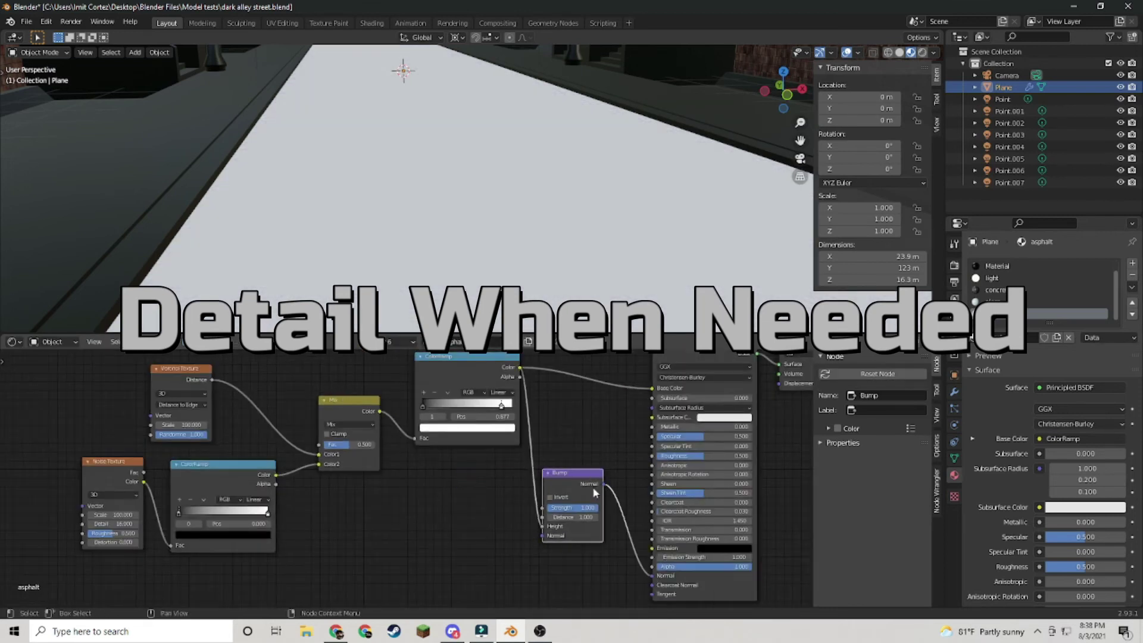
{"action": "scroll", "coordinate": [347, 467], "scroll_direction": "down", "scroll_amount": 2}
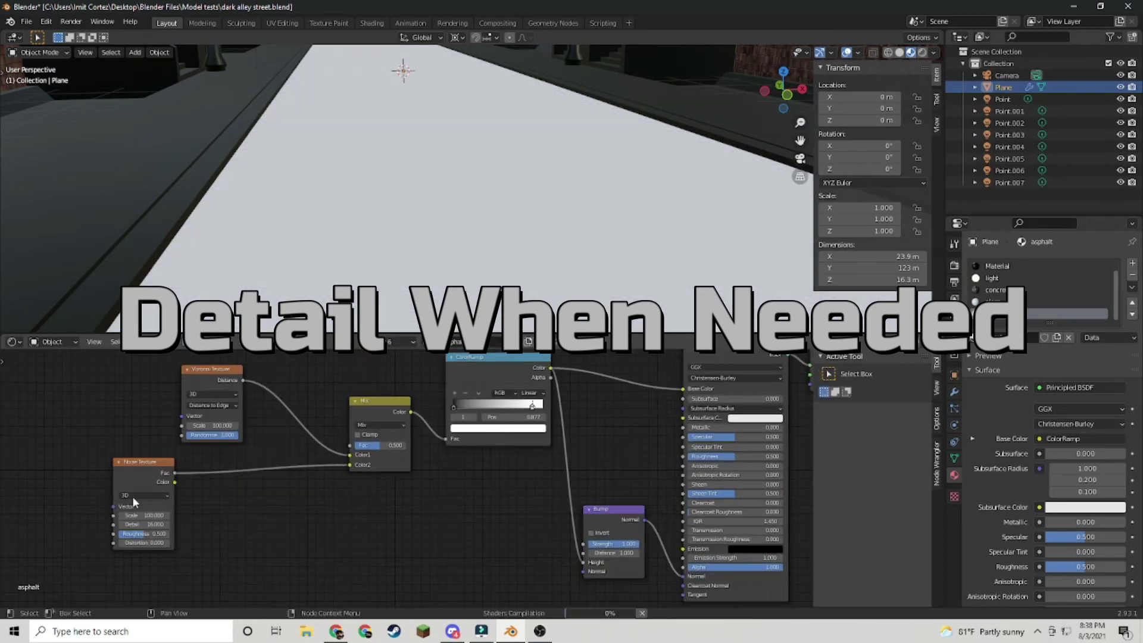
{"action": "left_click_drag", "start_coordinate": [134, 487], "coordinate": [238, 492]}
{"action": "left_click_drag", "start_coordinate": [238, 392], "coordinate": [269, 398]}
{"action": "scroll", "coordinate": [381, 197], "scroll_direction": "up", "scroll_amount": 4}
{"action": "middle_click_drag", "start_coordinate": [381, 196], "coordinate": [384, 220]}
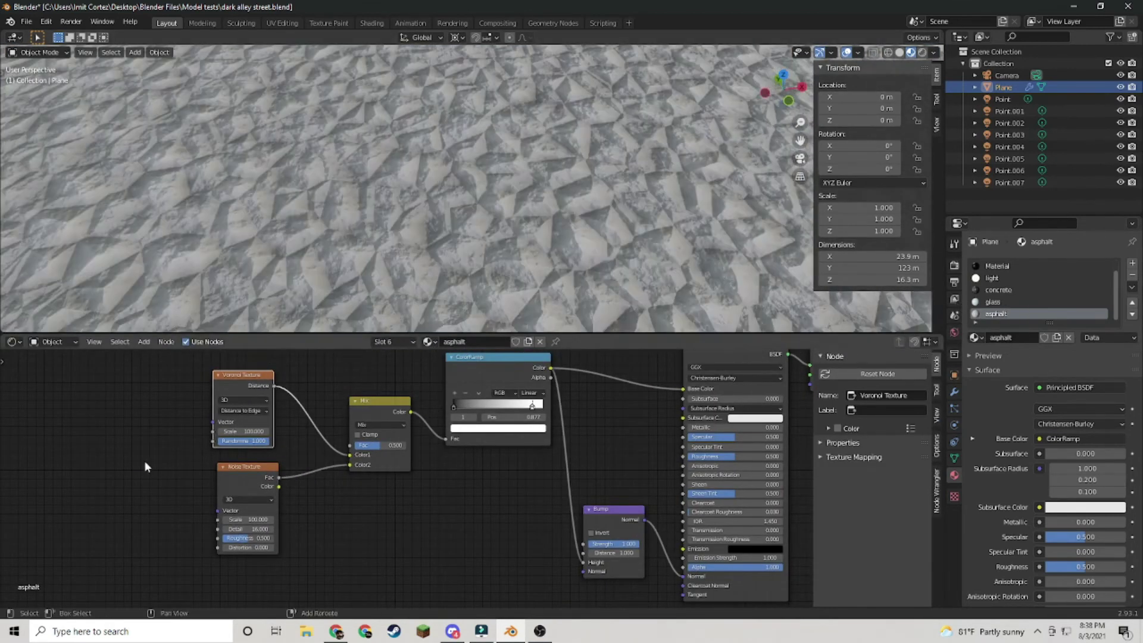
- Add another Noise Texture to the asphalt material and place it ahead of the existing Noise Texture
{"action": "middle_click_drag", "start_coordinate": [145, 462], "coordinate": [185, 385]}
{"action": "left_click", "coordinate": [371, 501]}
{"action": "key", "text": "shift+a"}
{"action": "left_click", "coordinate": [352, 467]}
{"action": "type", "text": "noise"}
{"action": "left_click", "coordinate": [284, 514]}
{"action": "left_click", "coordinate": [287, 512]}
{"action": "left_click_drag", "start_coordinate": [196, 494], "coordinate": [257, 433]}
{"action": "middle_click_drag", "start_coordinate": [175, 466], "coordinate": [349, 473]}
{"action": "key", "text": "g"}
{"action": "left_click", "coordinate": [332, 497]}
{"action": "key", "text": "shift+a"}
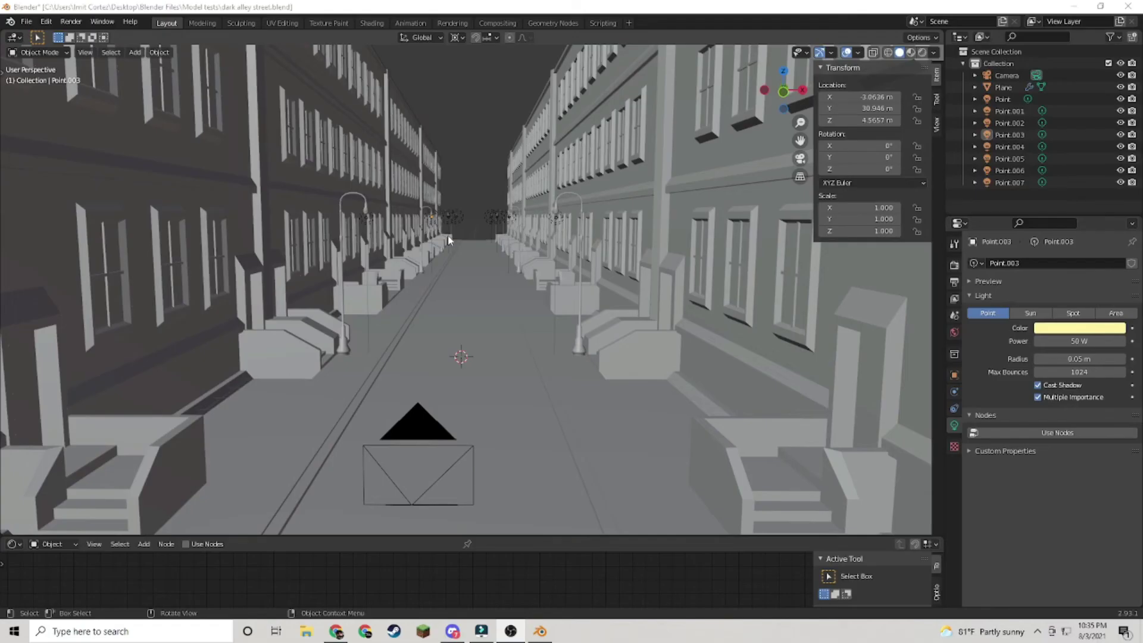
{"action": "mouse_move", "coordinate": [502, 298]}
{"action": "middle_mouse_down"}
{"action": "mouse_move", "coordinate": [516, 308]}
{"action": "mouse_move", "coordinate": [500, 291]}
{"action": "middle_mouse_up"}
{"action": "scroll", "coordinate": [550, 277], "scroll_direction": "down", "scroll_amount": 8}
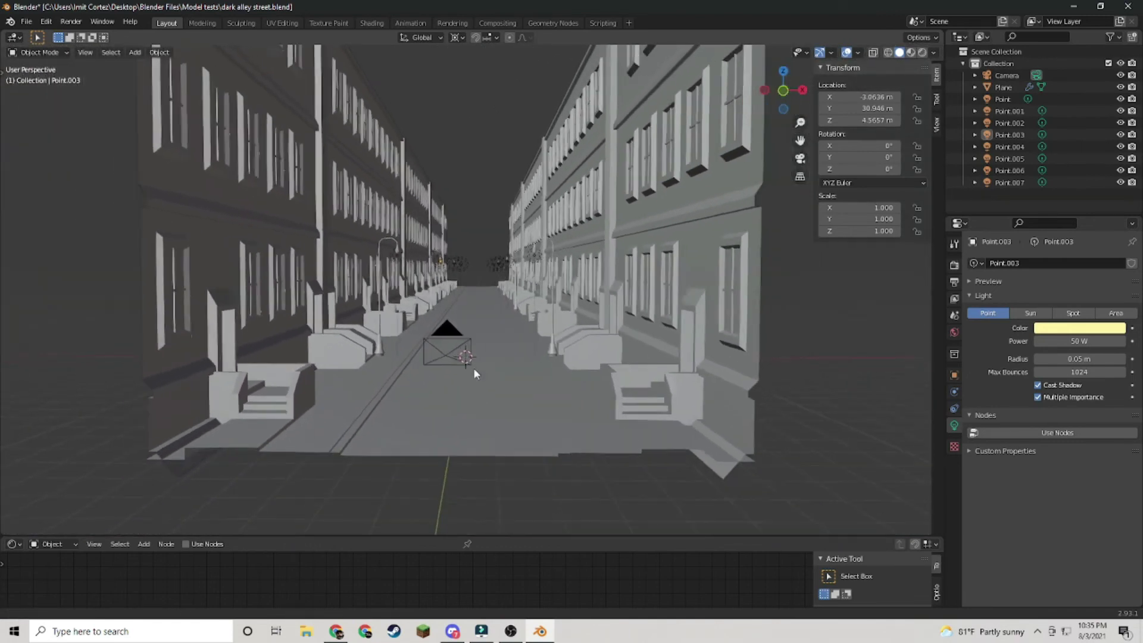
{"action": "mouse_move", "coordinate": [587, 303]}
{"action": "middle_mouse_down"}
{"action": "mouse_move", "coordinate": [534, 316]}
{"action": "mouse_move", "coordinate": [503, 360]}
{"action": "mouse_move", "coordinate": [635, 354]}
{"action": "mouse_move", "coordinate": [536, 357]}
{"action": "mouse_move", "coordinate": [579, 301]}
{"action": "middle_mouse_up"}
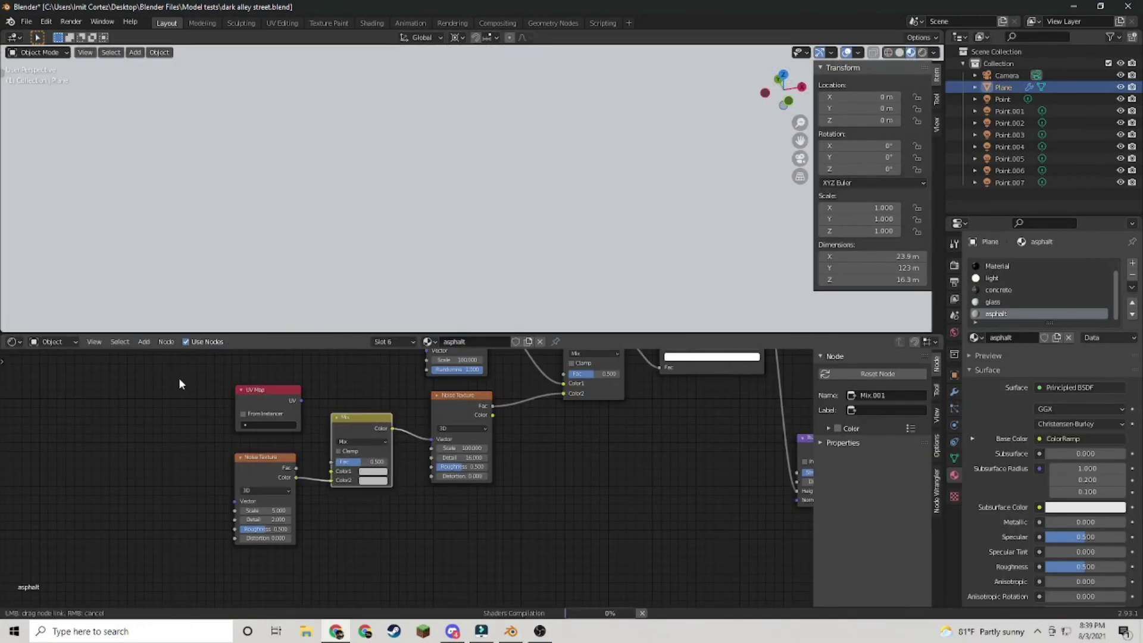
- Connect the UV Map to the new Mix node's Color1 with a factor of 0.100 and adjust the added Noise Texture, setting its detail to 16
{"action": "left_click_drag", "start_coordinate": [296, 400], "coordinate": [271, 417]}
{"action": "left_click_drag", "start_coordinate": [331, 463], "coordinate": [342, 462]}
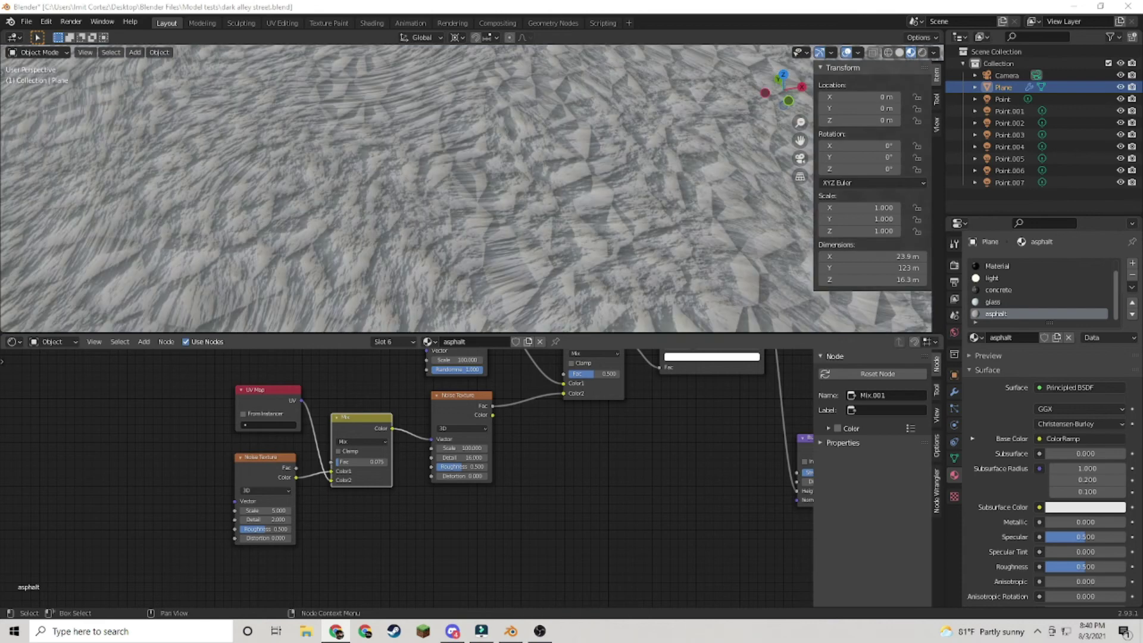
{"action": "left_click", "coordinate": [266, 511]}
{"action": "key", "text": "alt+s"}
{"action": "middle_click_drag", "start_coordinate": [536, 262], "coordinate": [656, 164]}
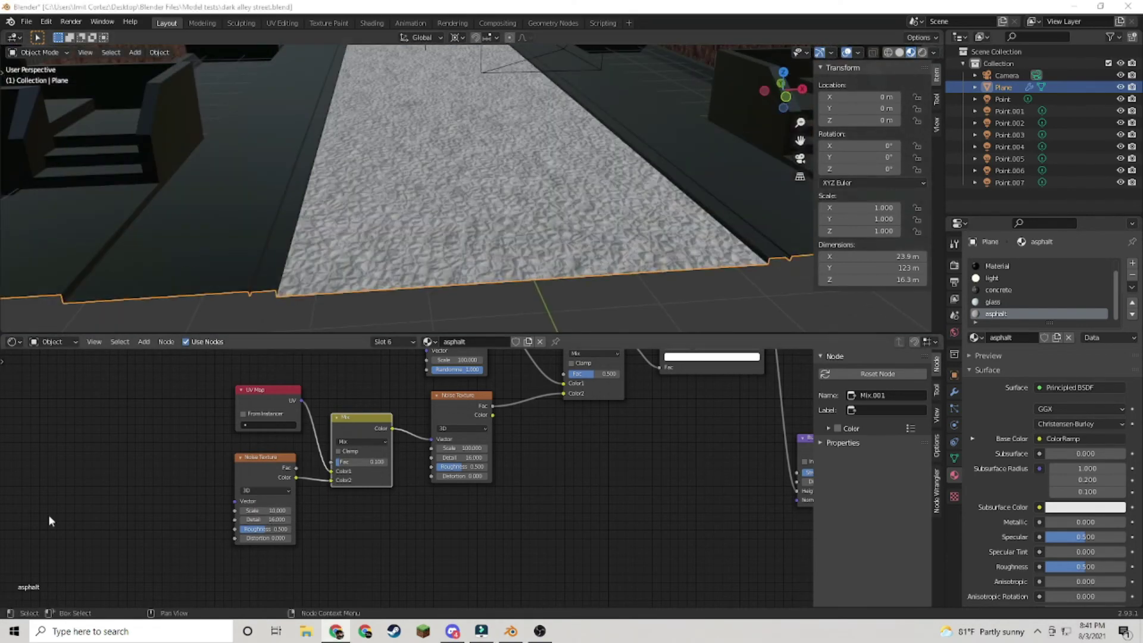
- Rearrange the asphalt nodes by moving the ColorRamp and its texture inputs away from the Principled BSDF and lowering the Bump node
{"action": "scroll", "coordinate": [559, 468], "scroll_direction": "down", "scroll_amount": 5}
{"action": "middle_click_drag", "start_coordinate": [559, 468], "coordinate": [362, 531]}
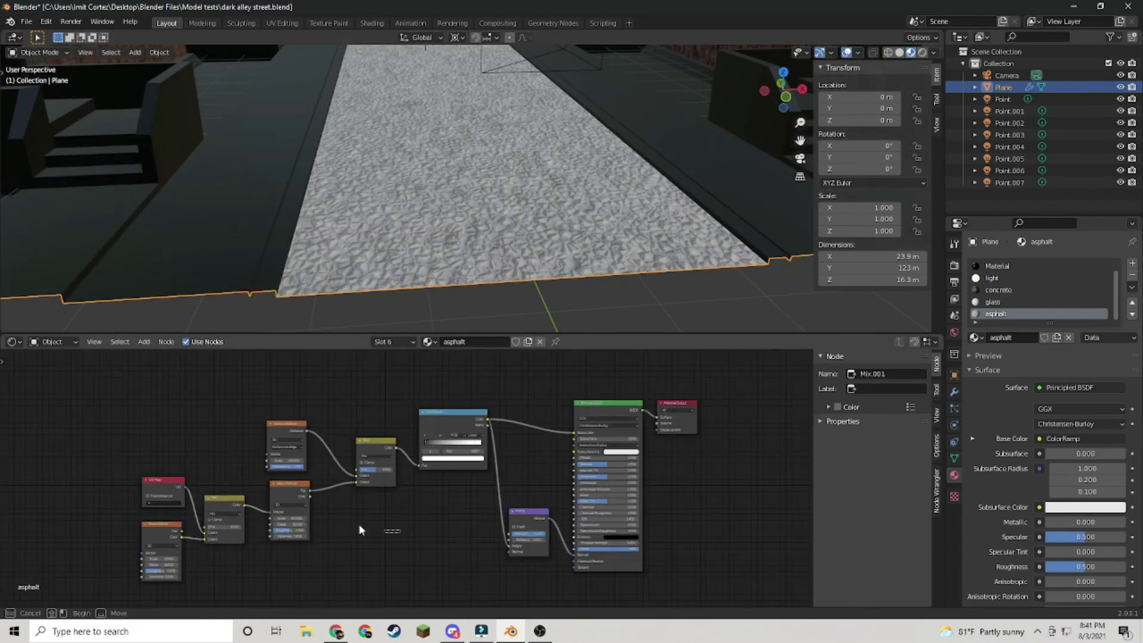
{"action": "left_click_drag", "start_coordinate": [298, 481], "coordinate": [337, 462]}
{"action": "left_click_drag", "start_coordinate": [294, 398], "coordinate": [332, 399]}
{"action": "left_click_drag", "start_coordinate": [456, 414], "coordinate": [348, 415]}
{"action": "left_click_drag", "start_coordinate": [527, 511], "coordinate": [536, 533]}
{"action": "key", "text": "shift+a"}
{"action": "left_click", "coordinate": [388, 462]}
{"action": "type", "text": "color"}
{"action": "key", "text": "Return"}
{"action": "key", "text": "Escape"}
- Move the ColorRamp back toward the Principled BSDF and connect the texture Mix node's Color to the Bump node's Height
{"action": "left_click_drag", "start_coordinate": [342, 416], "coordinate": [416, 411]}
{"action": "left_click_drag", "start_coordinate": [298, 423], "coordinate": [516, 568]}
{"action": "left_click_drag", "start_coordinate": [417, 411], "coordinate": [449, 408]}
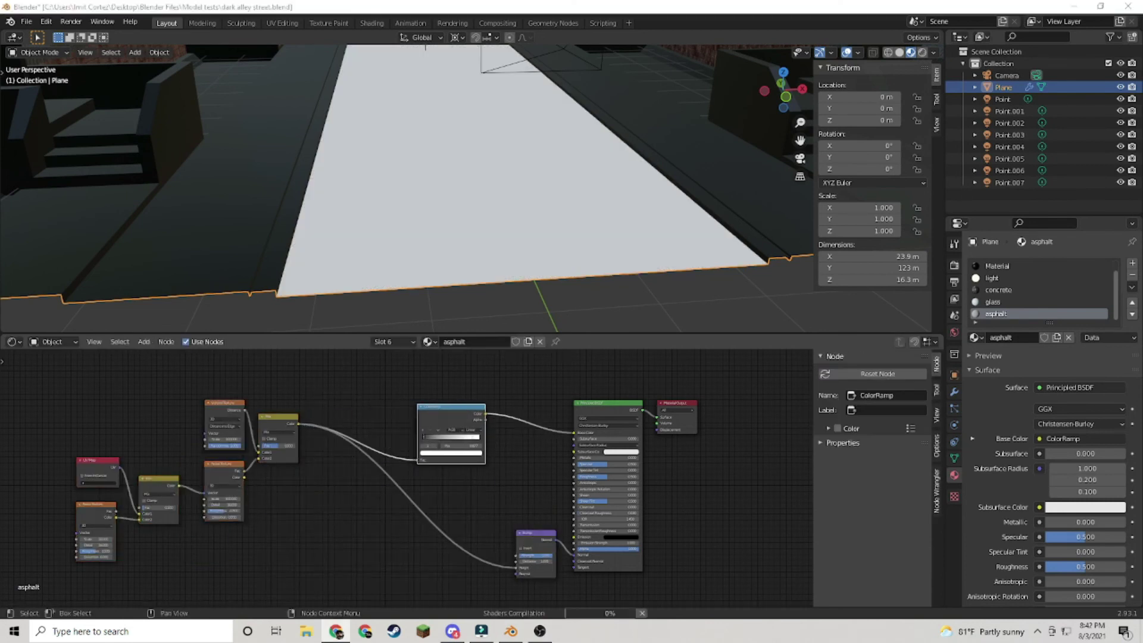
- Shift the ColorRamp toward the Mix node, set its black stop to 0.291 and bring the white stop close to it
{"action": "scroll", "coordinate": [445, 455], "scroll_direction": "up", "scroll_amount": 4}
{"action": "middle_click_drag", "start_coordinate": [445, 455], "coordinate": [289, 428]}
{"action": "left_click_drag", "start_coordinate": [351, 412], "coordinate": [271, 407]}
{"action": "left_click_drag", "start_coordinate": [257, 448], "coordinate": [288, 448]}
{"action": "left_click_drag", "start_coordinate": [387, 448], "coordinate": [319, 450]}
{"action": "left_click_drag", "start_coordinate": [289, 447], "coordinate": [295, 447]}
- Insert a second ColorRamp between the first ColorRamp and the Principled BSDF's Base Color
{"action": "key", "text": "shift+a"}
{"action": "left_click", "coordinate": [490, 464]}
{"action": "type", "text": "color"}
{"action": "key", "text": "Return"}
{"action": "left_click", "coordinate": [452, 371]}
{"action": "middle_click_drag", "start_coordinate": [475, 532], "coordinate": [434, 536]}
- Darken the second ColorRamp's stops, giving the first stop hue 0.678, saturation 0.295 and value 0.063 at position 0.150
{"action": "left_click_drag", "start_coordinate": [546, 446], "coordinate": [524, 446]}
{"action": "left_click", "coordinate": [497, 478]}
{"action": "left_click", "coordinate": [417, 448]}
{"action": "left_click", "coordinate": [490, 477]}
{"action": "mouse_move", "coordinate": [523, 365]}
{"action": "left_mouse_down"}
{"action": "mouse_move", "coordinate": [524, 379]}
{"action": "mouse_move", "coordinate": [522, 364]}
{"action": "left_mouse_up"}
{"action": "left_click", "coordinate": [473, 340]}
{"action": "left_click", "coordinate": [486, 478]}
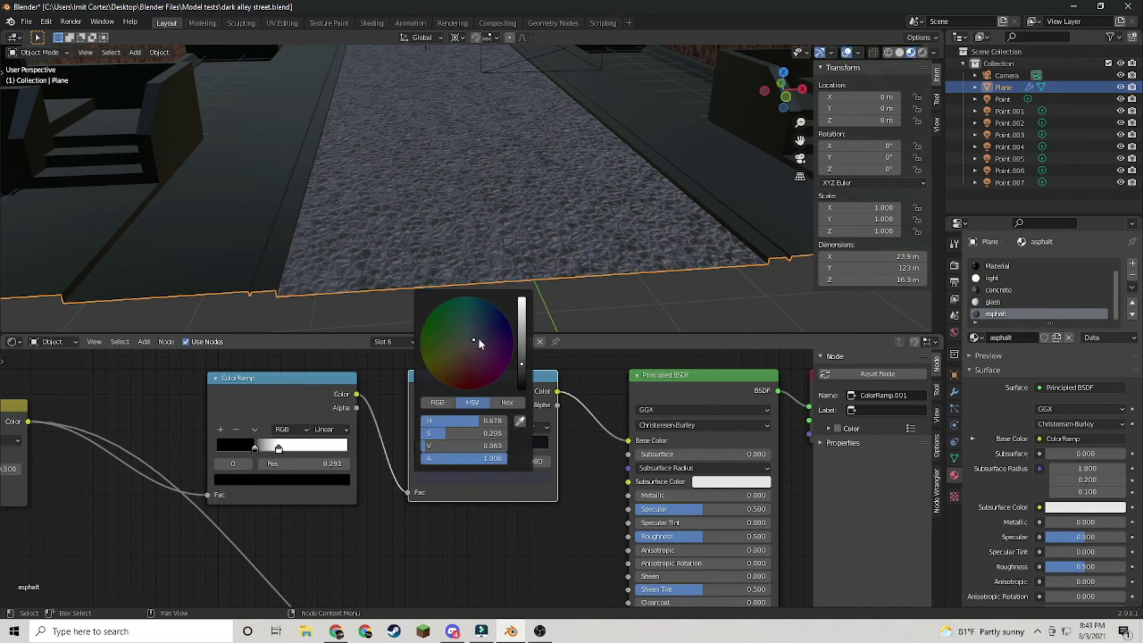
{"action": "left_click_drag", "start_coordinate": [417, 447], "coordinate": [438, 447]}
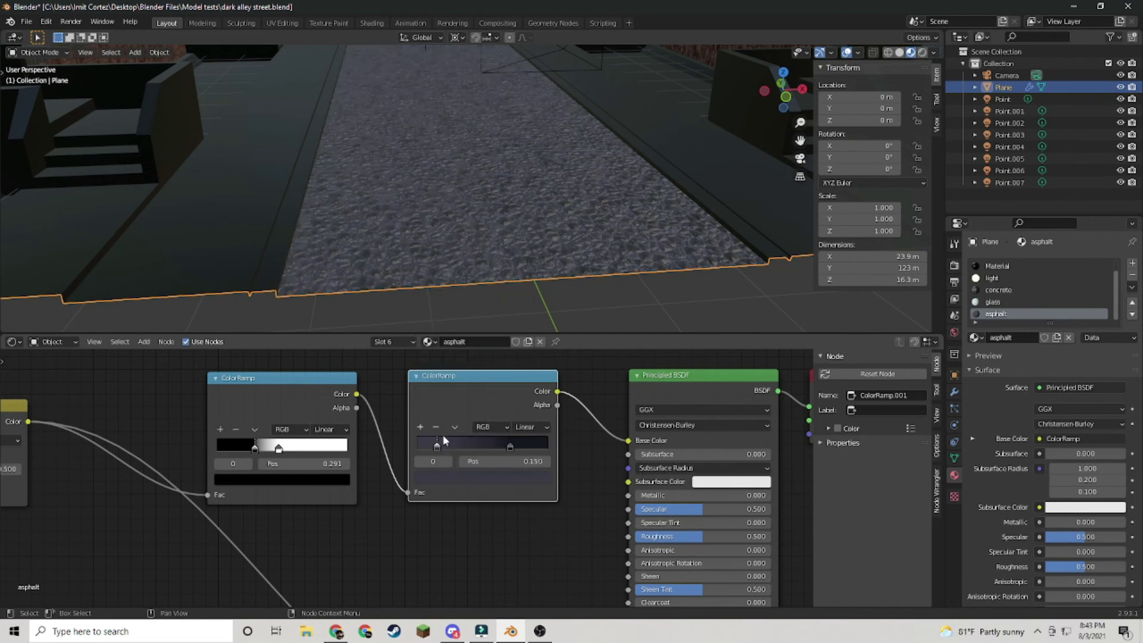
- Add a third stop to the second ColorRamp in pale purple-grey, and move it to the ramp's far end with the dark stop nearer the start
{"action": "left_click", "coordinate": [420, 427]}
{"action": "left_click", "coordinate": [480, 478]}
{"action": "left_click_drag", "start_coordinate": [522, 364], "coordinate": [523, 340]}
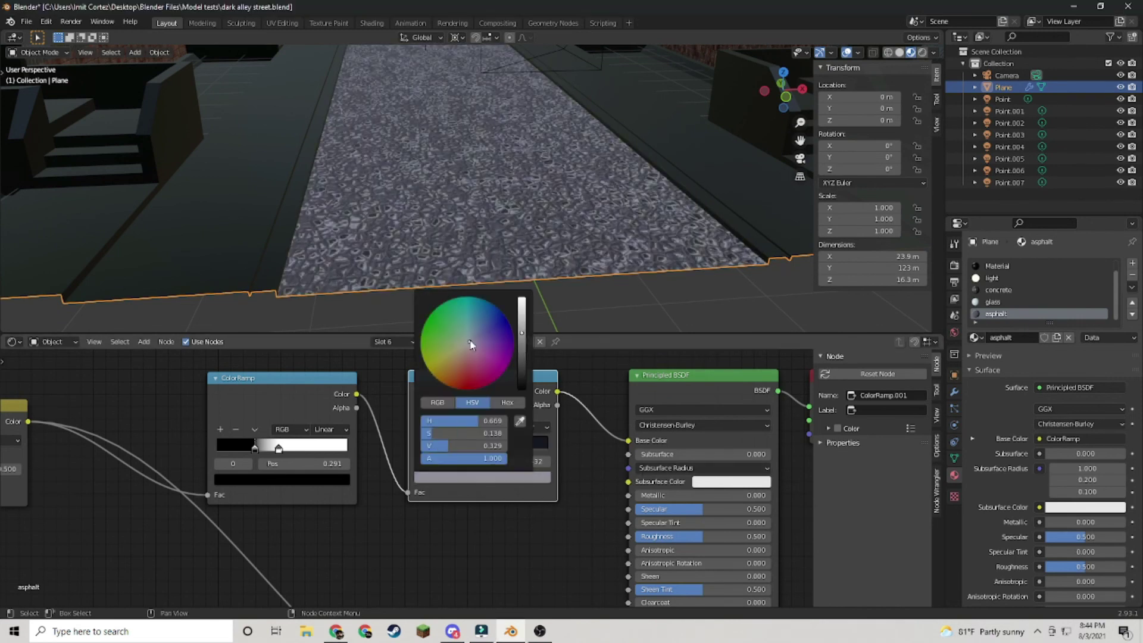
{"action": "scroll", "coordinate": [494, 245], "scroll_direction": "up", "scroll_amount": 6}
{"action": "left_click_drag", "start_coordinate": [474, 447], "coordinate": [544, 448]}
{"action": "left_click_drag", "start_coordinate": [510, 447], "coordinate": [455, 448]}
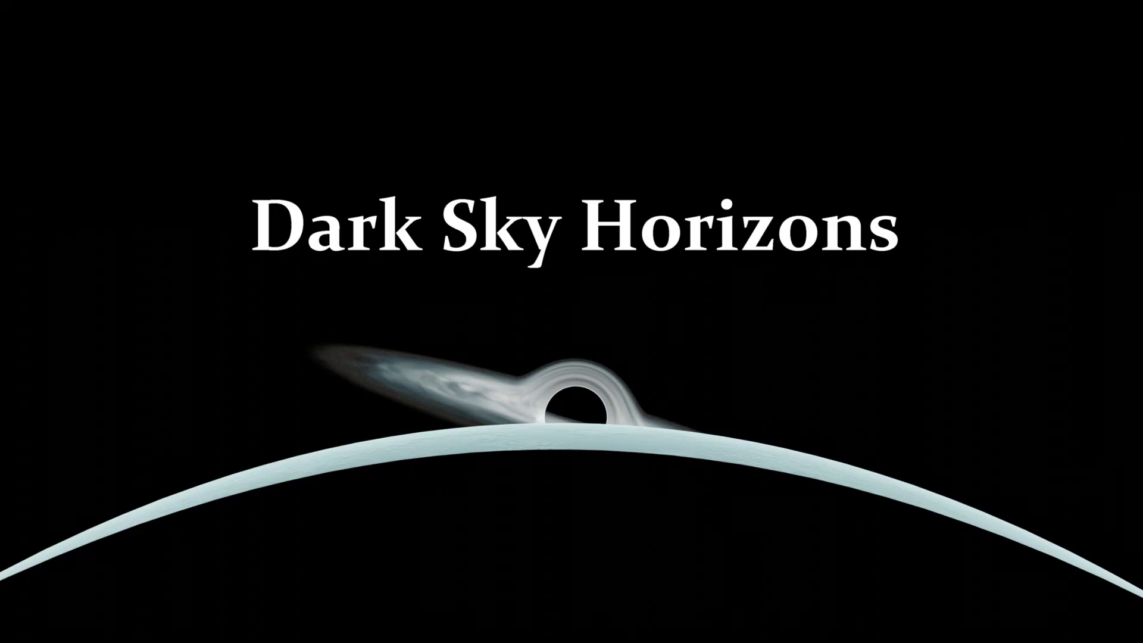